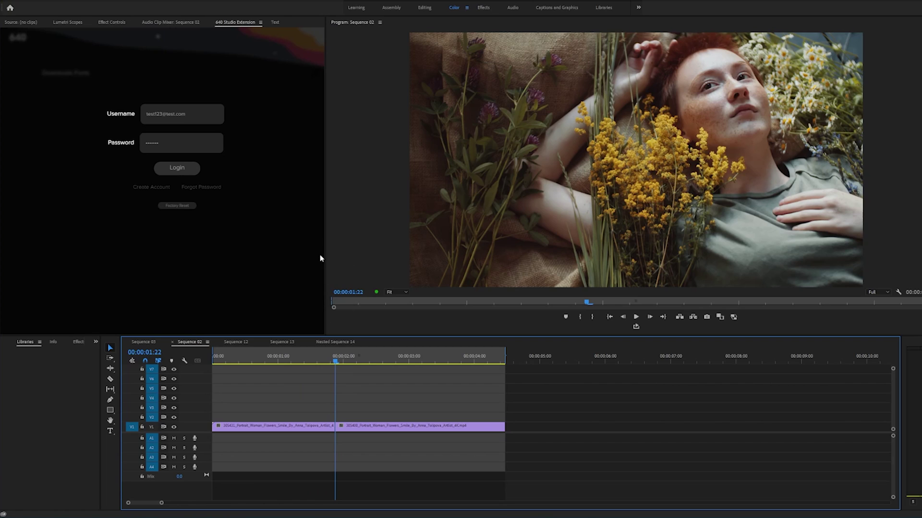
Log in to the 640 Studio extension with the account username and password
click(181, 170)
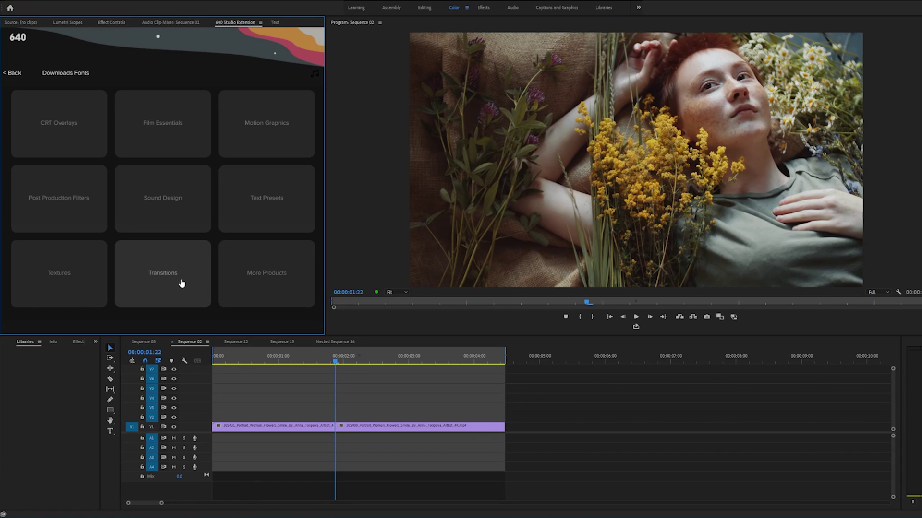
Open the Transitions library and expand the View Point category's presets
click(181, 283)
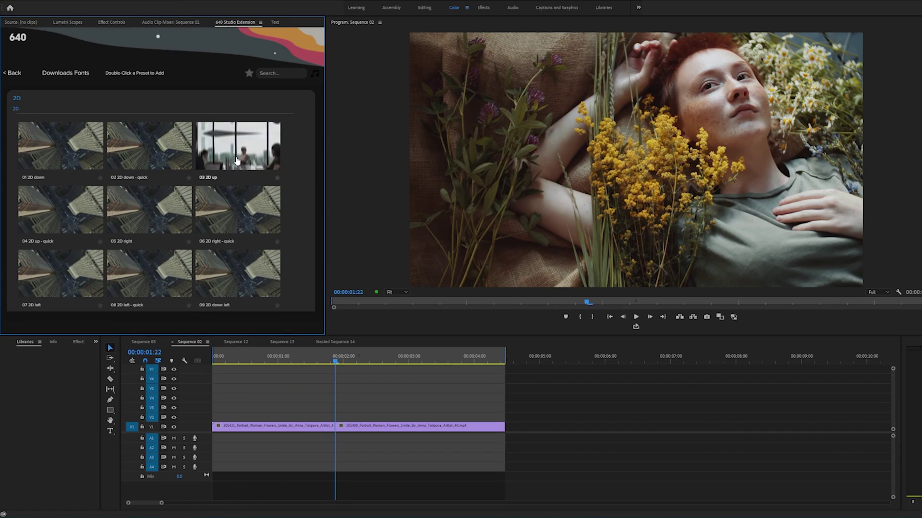
scroll(210, 223, down, 10)
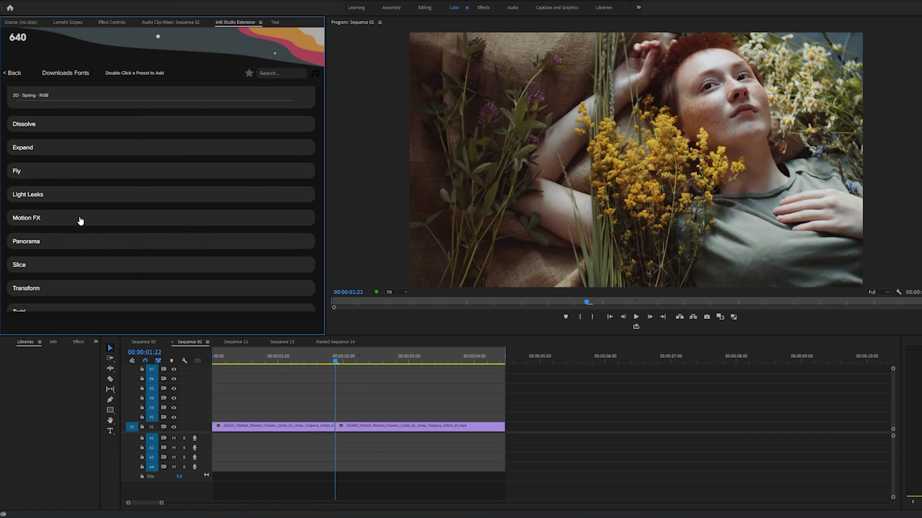
scroll(48, 156, down, 3)
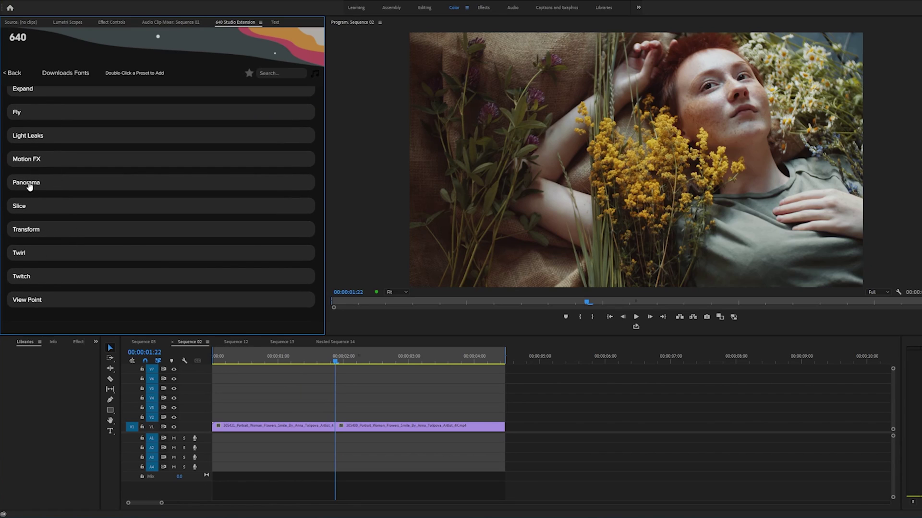
click(40, 308)
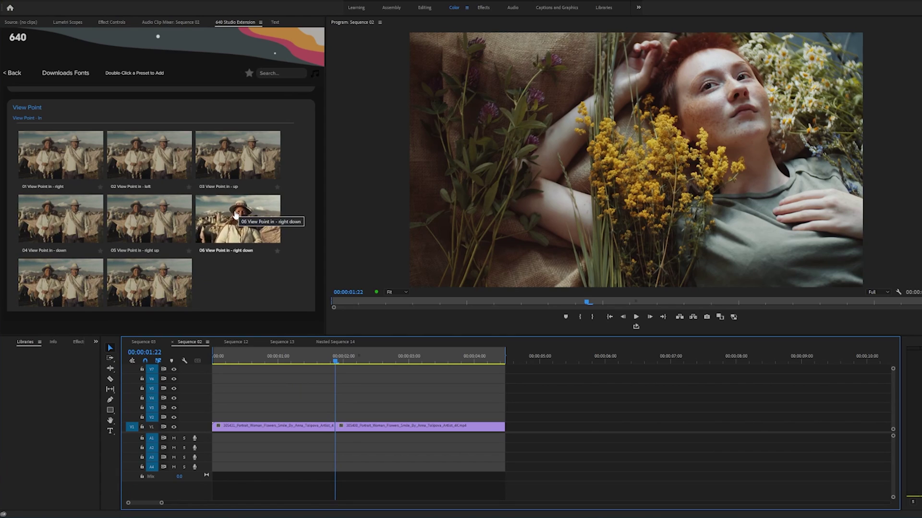
Apply the 04 View Point In - down transition, preview it, then undo it
click(57, 224)
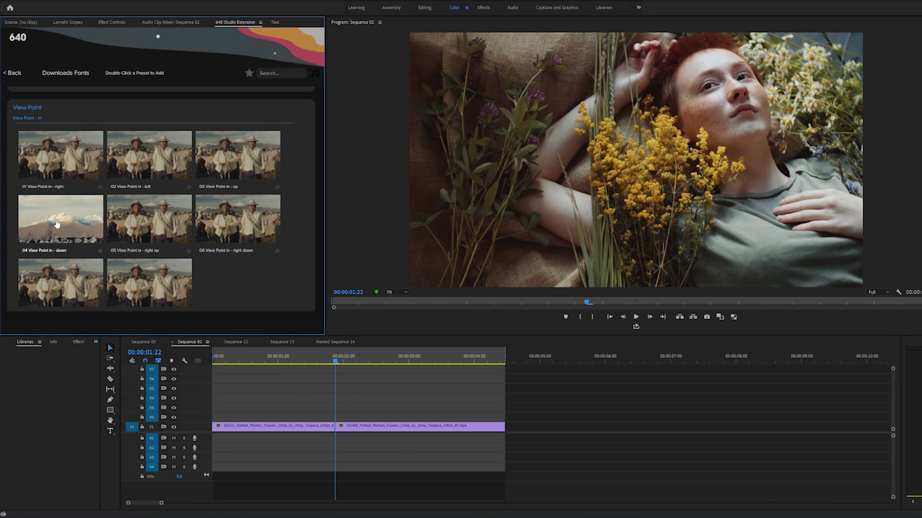
double_click(56, 223)
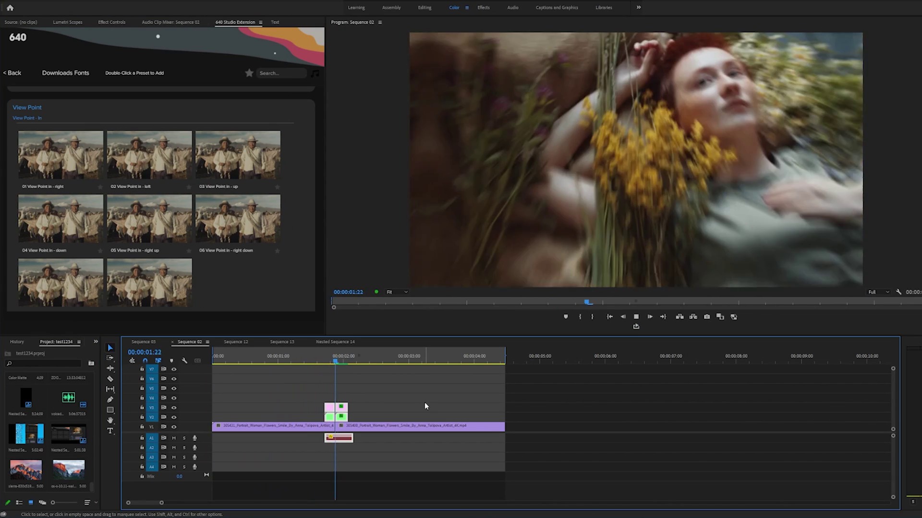
key(space)
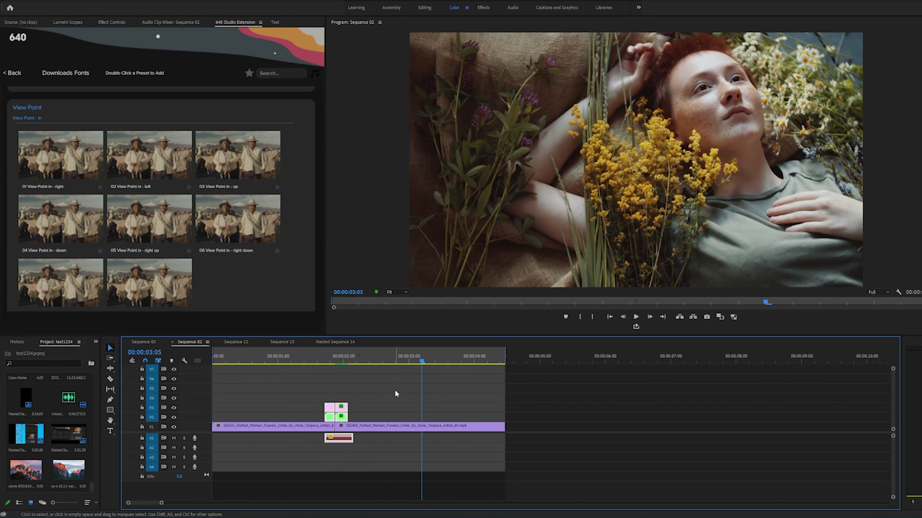
key(ctrl+z)
drag(348, 363, 336, 363)
Apply a 2D transition preset at the playhead, preview it, then undo it
scroll(197, 243, up, 5)
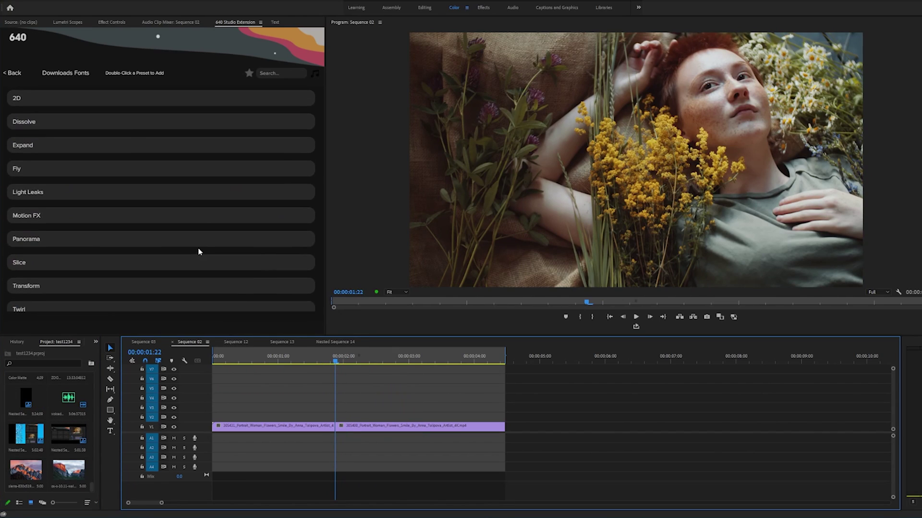
click(30, 103)
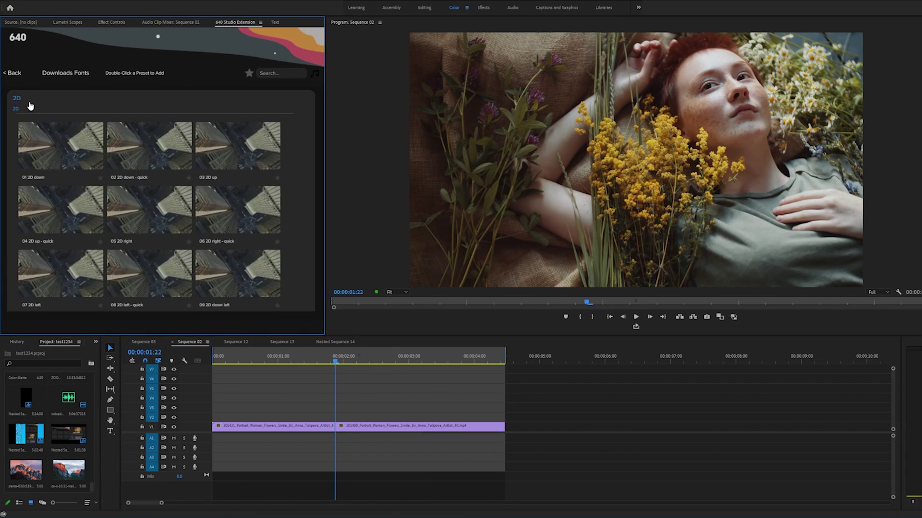
double_click(83, 198)
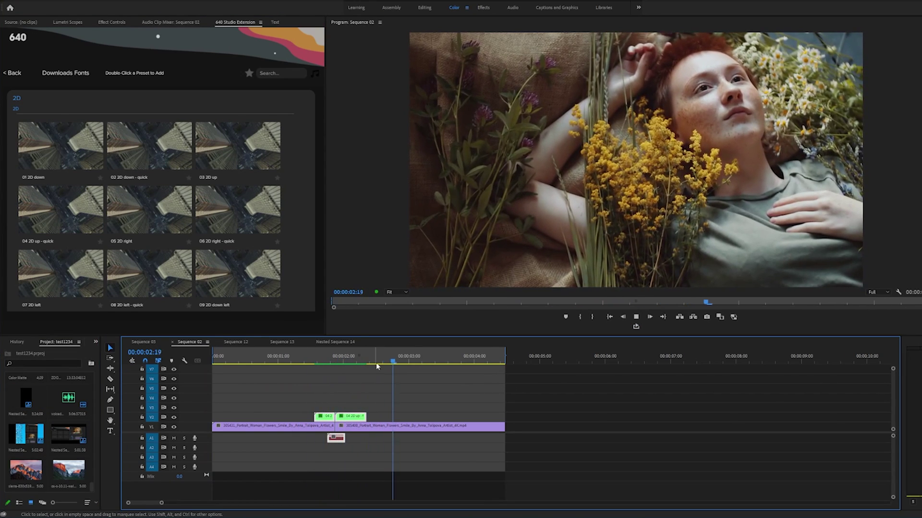
drag(377, 366, 267, 367)
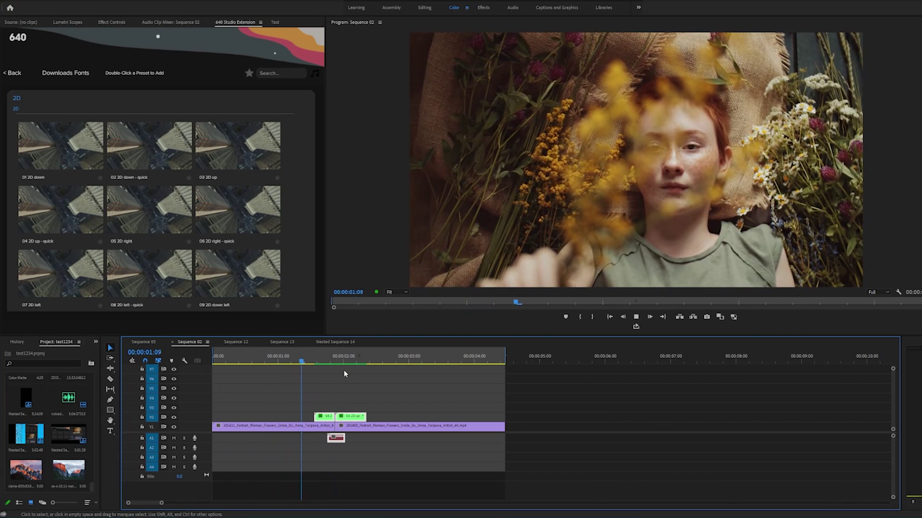
key(space)
key(ctrl+z)
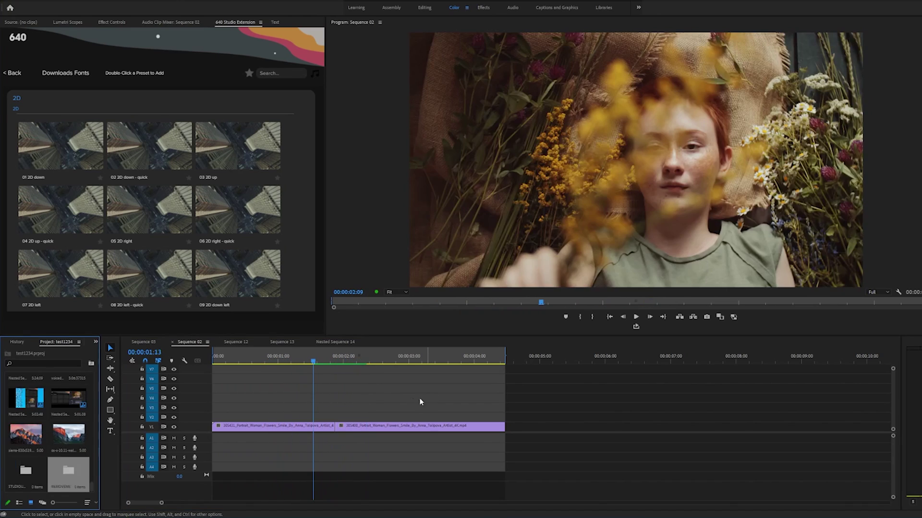
click(336, 360)
click(15, 71)
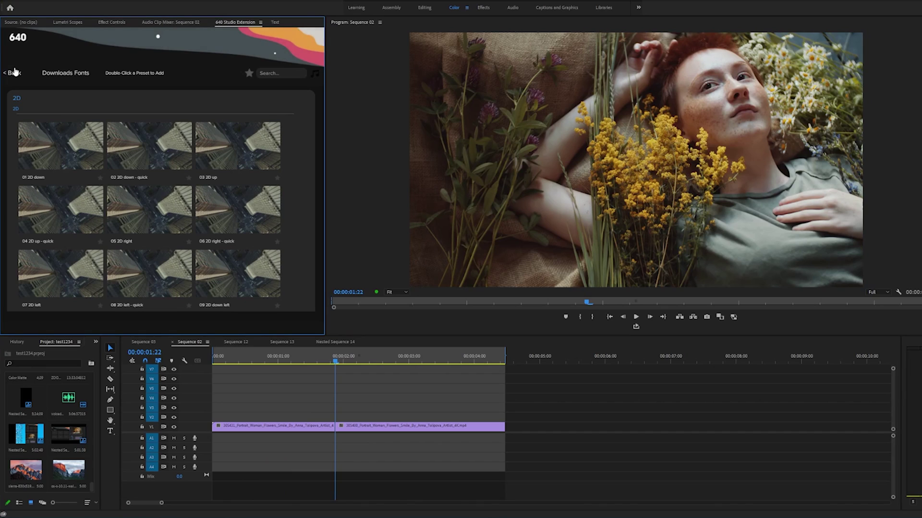
Go back to the categories, open CRT Overlays and expand the Abstract CRT presets
click(14, 73)
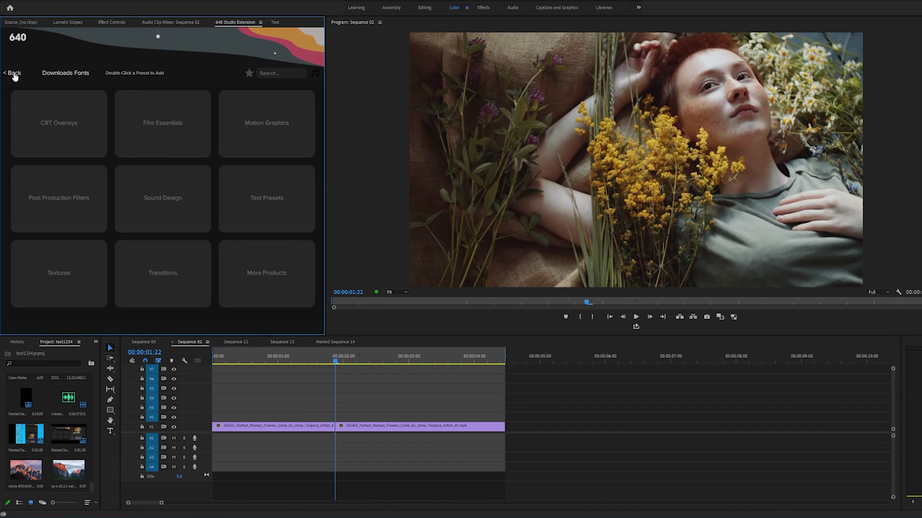
click(66, 130)
scroll(115, 221, down, 10)
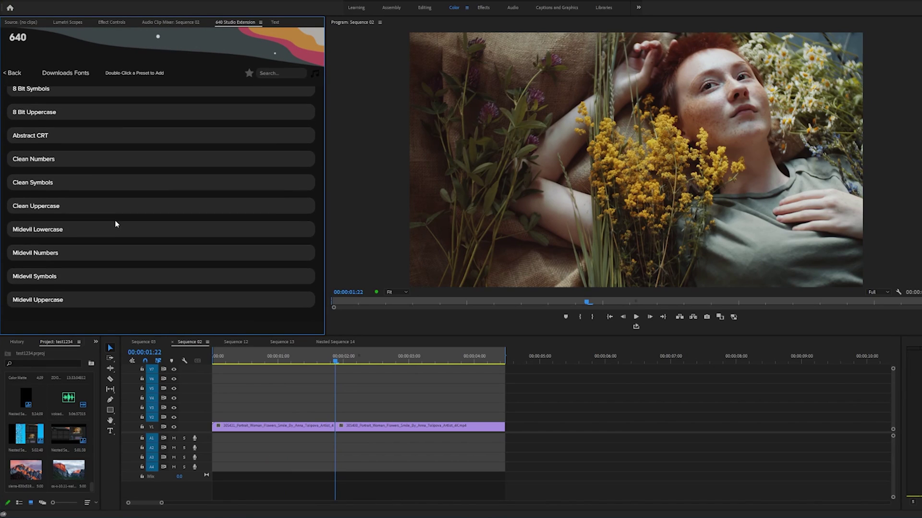
click(36, 215)
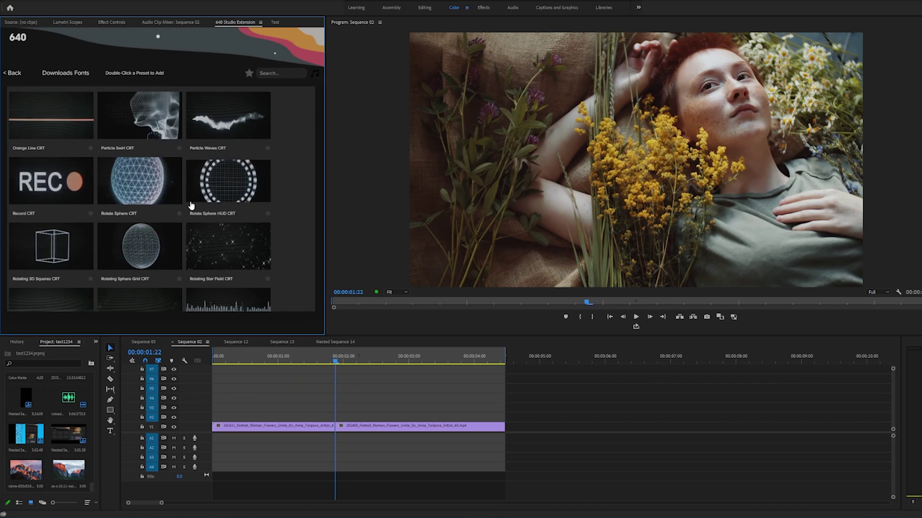
scroll(148, 216, down, 5)
scroll(149, 223, down, 2)
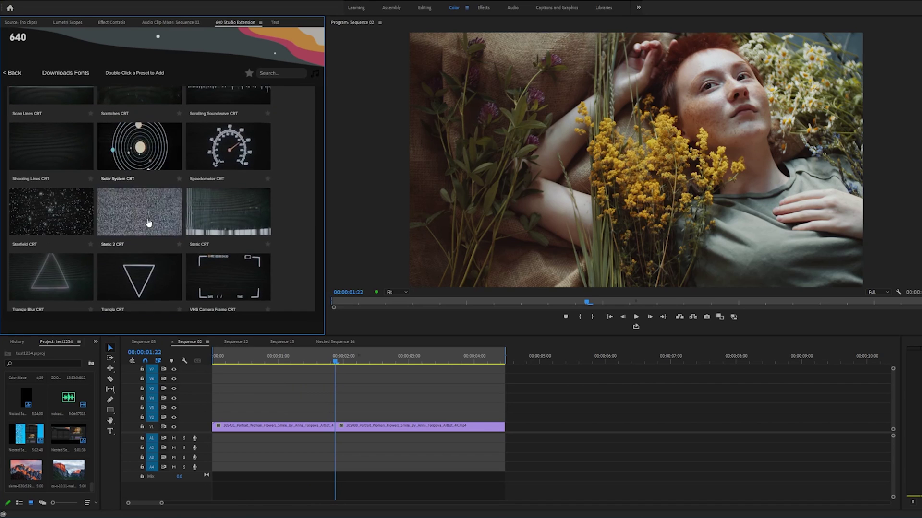
scroll(150, 212, up, 7)
scroll(139, 169, up, 6)
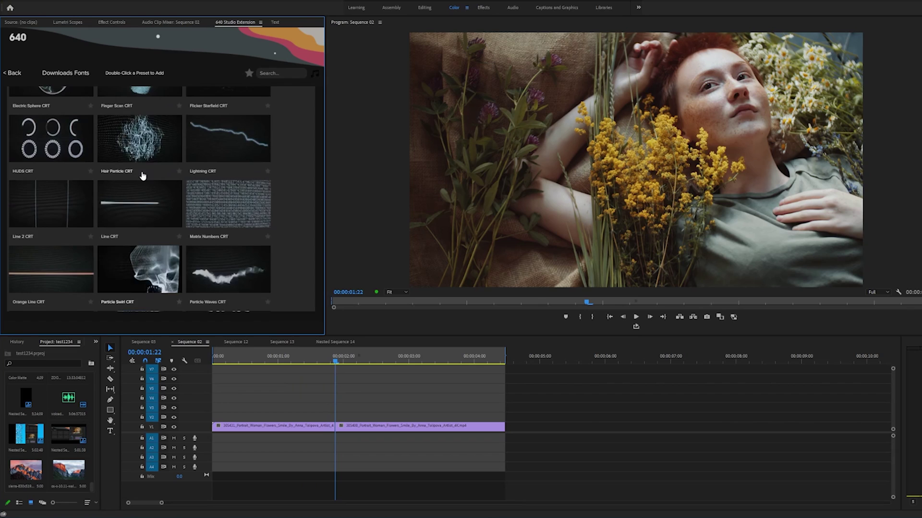
scroll(143, 160, up, 2)
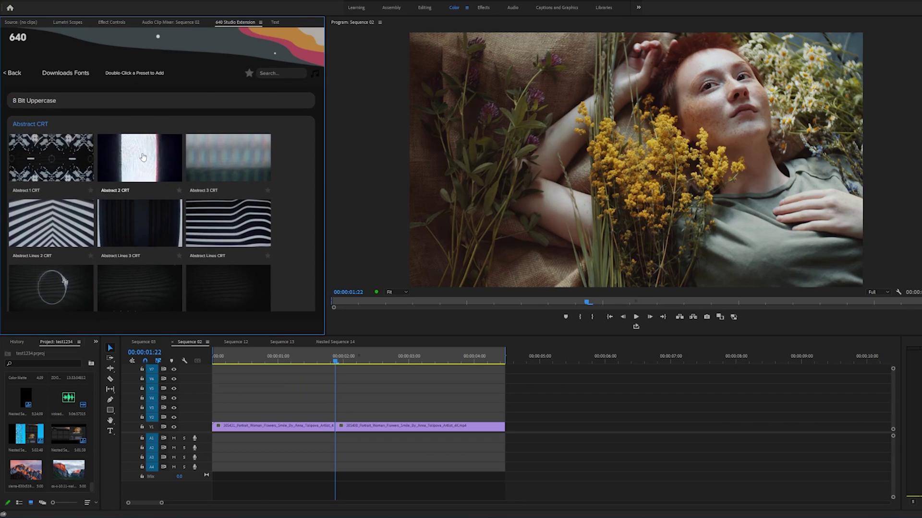
double_click(143, 164)
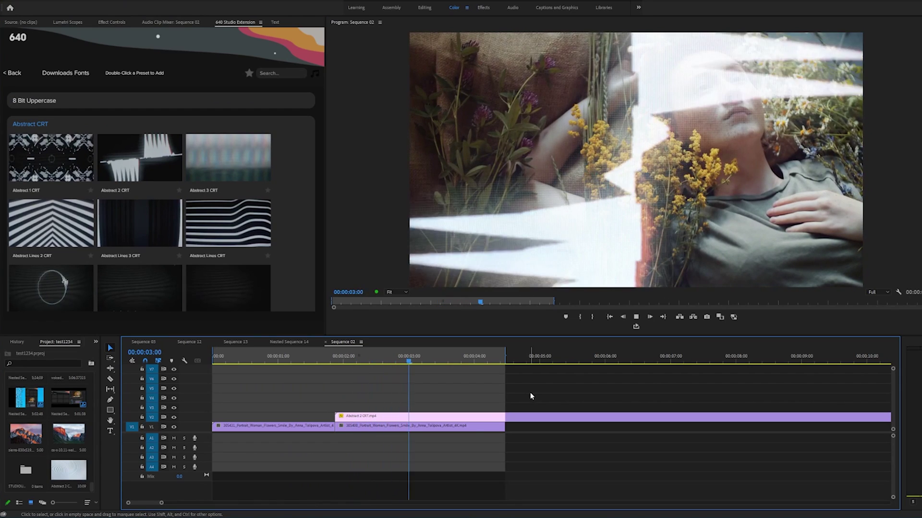
drag(473, 356, 335, 372)
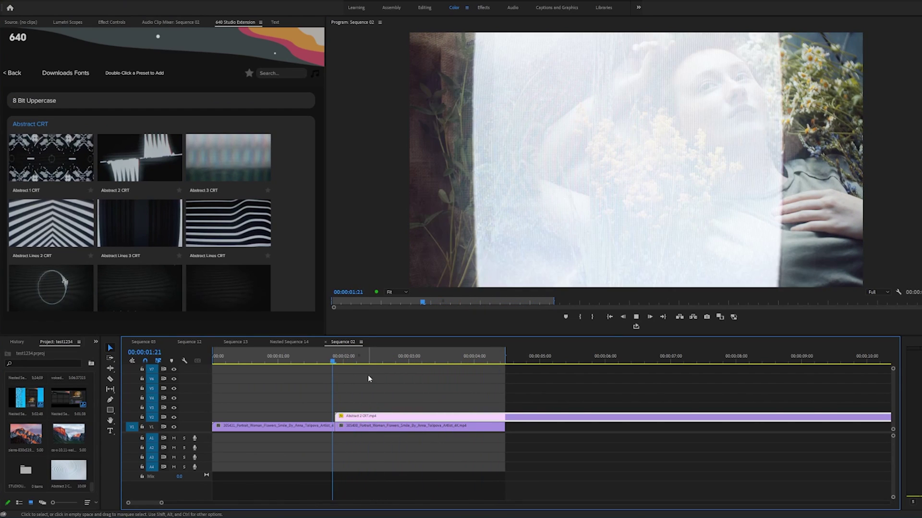
key(space)
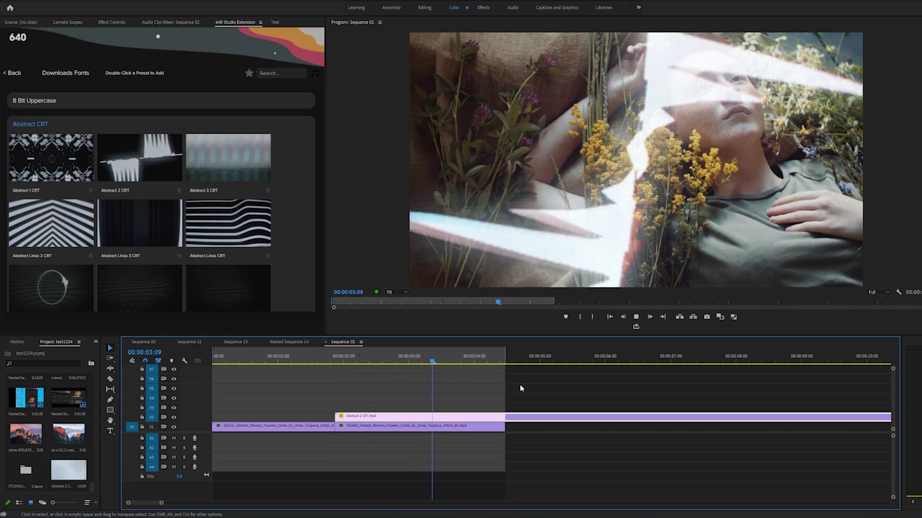
key(space)
key(Delete)
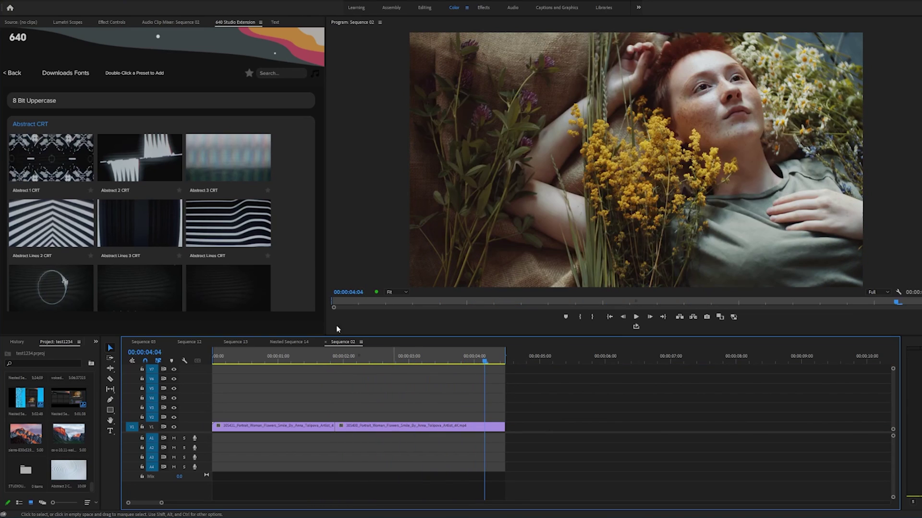
scroll(170, 220, down, 10)
scroll(172, 225, down, 12)
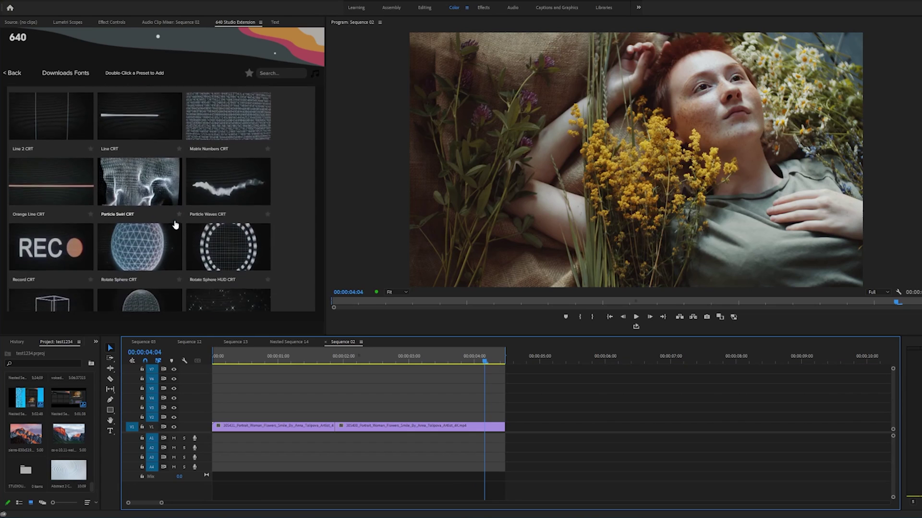
scroll(177, 227, down, 3)
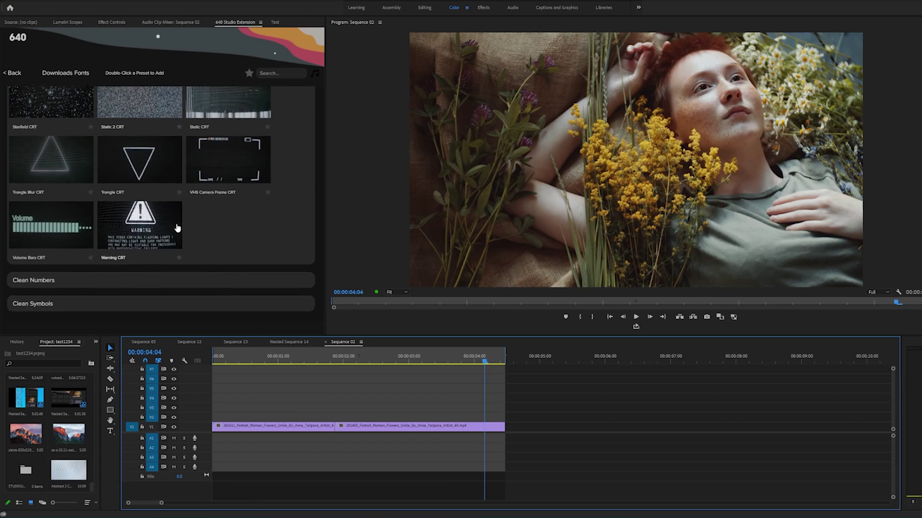
Rewind to the start, add the Volume Bars CRT overlay and play it
drag(336, 356, 212, 357)
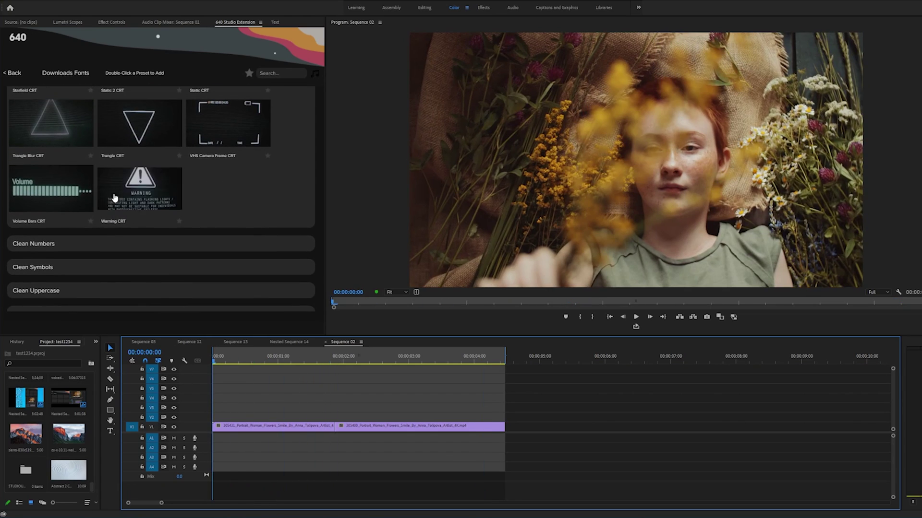
double_click(51, 189)
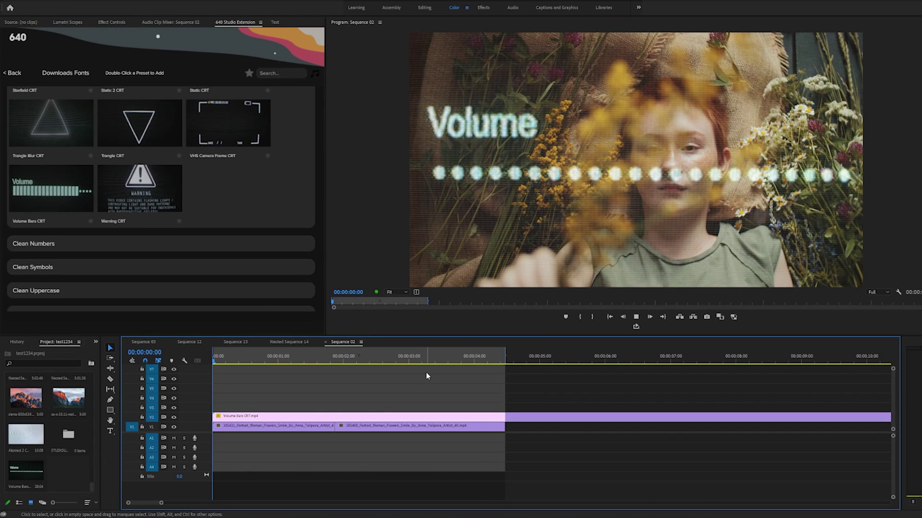
key(space)
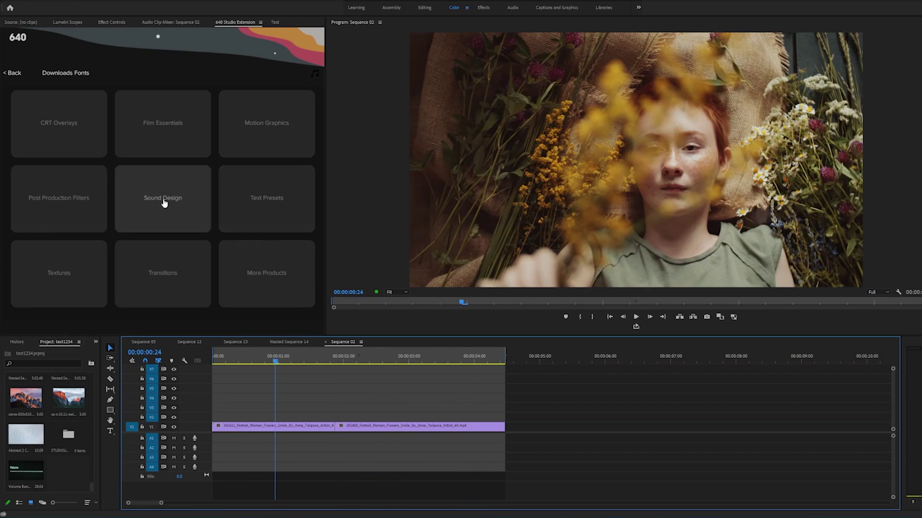
Browse the sound effect categories, expanding the Action and Cinematic presets
click(165, 199)
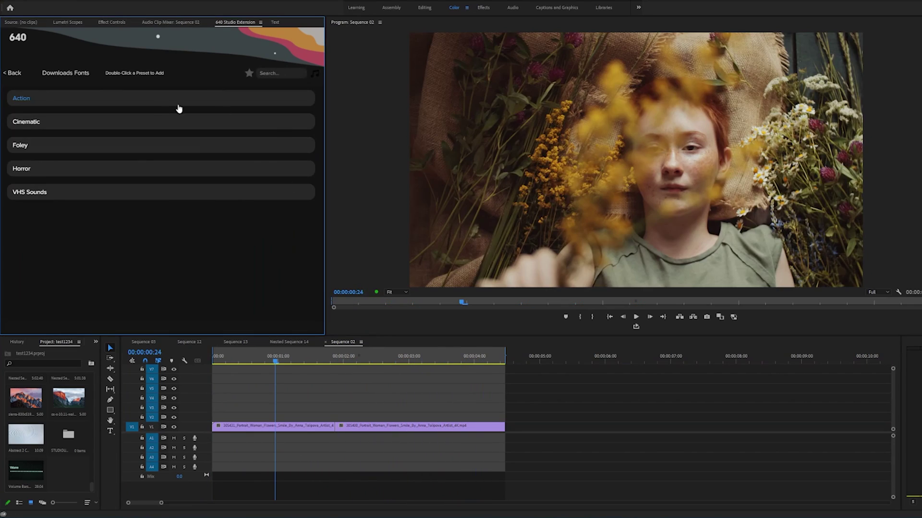
click(25, 99)
scroll(164, 182, down, 3)
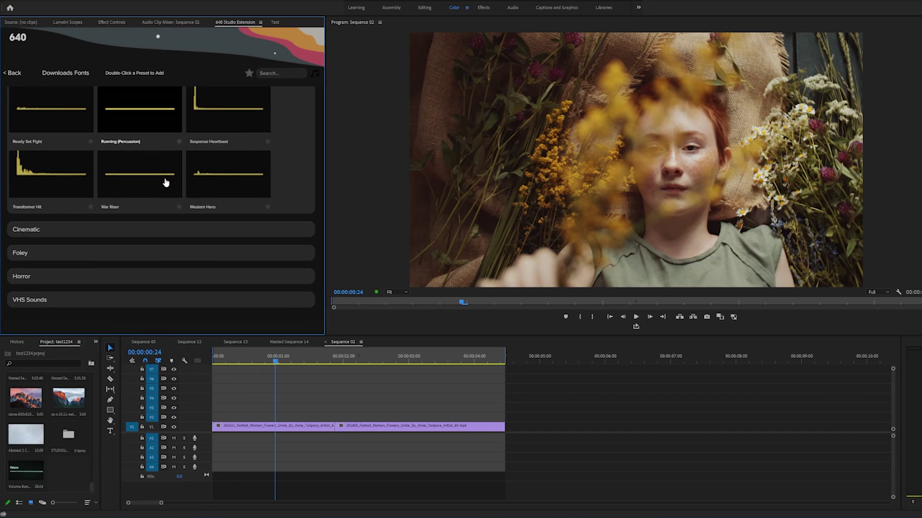
click(109, 229)
scroll(113, 150, down, 10)
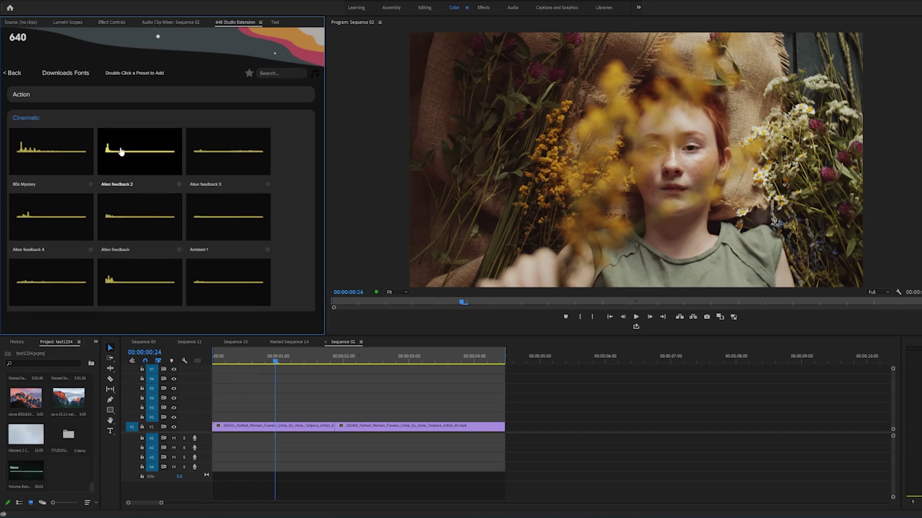
scroll(134, 181, down, 5)
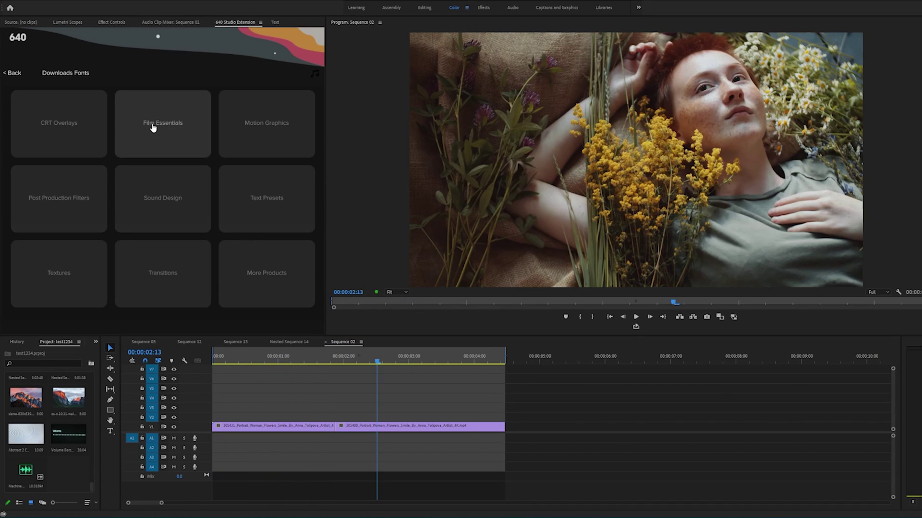
Add the 16mm Film Grain Burned overlay from Film Essentials and play it back
click(153, 127)
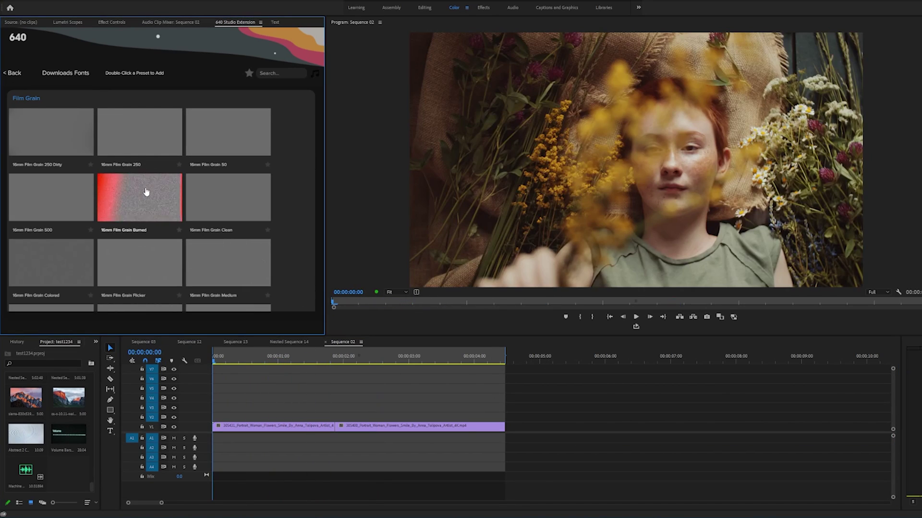
double_click(146, 192)
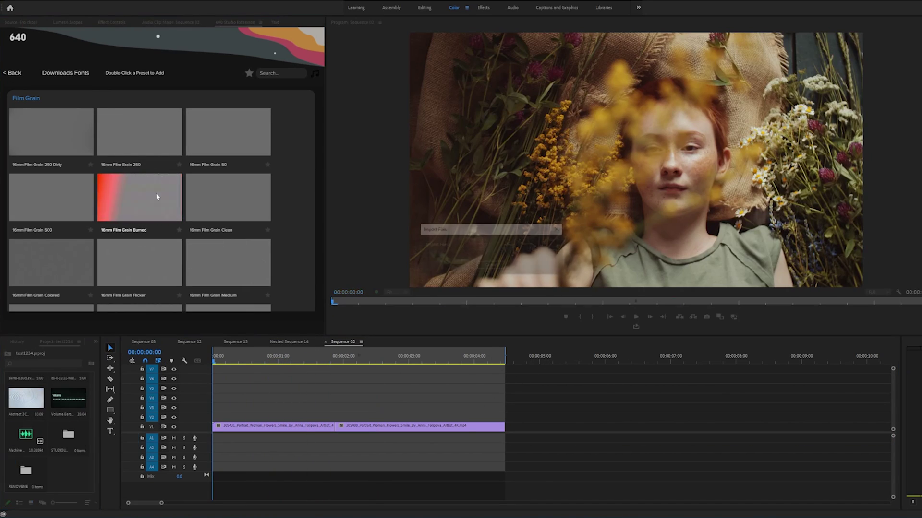
key(space)
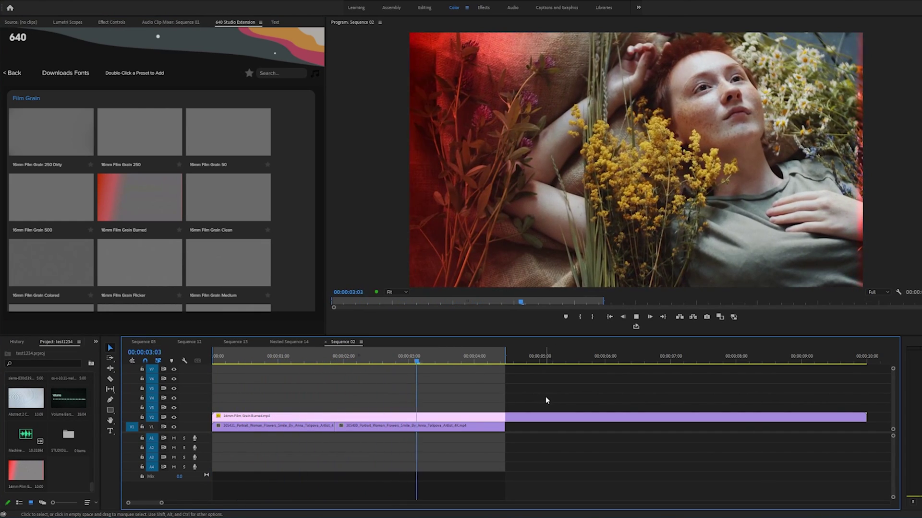
Delete the film grain overlay clip and rewind to the sequence start
click(538, 416)
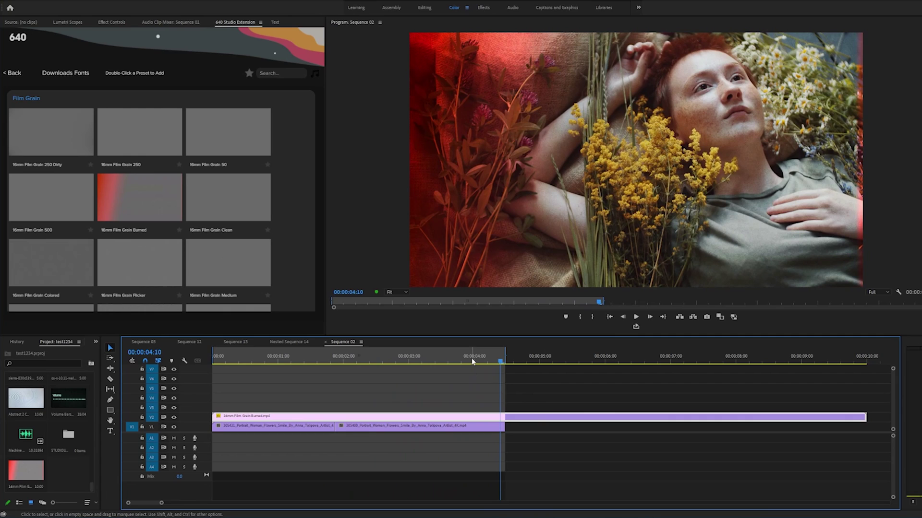
drag(473, 361, 213, 384)
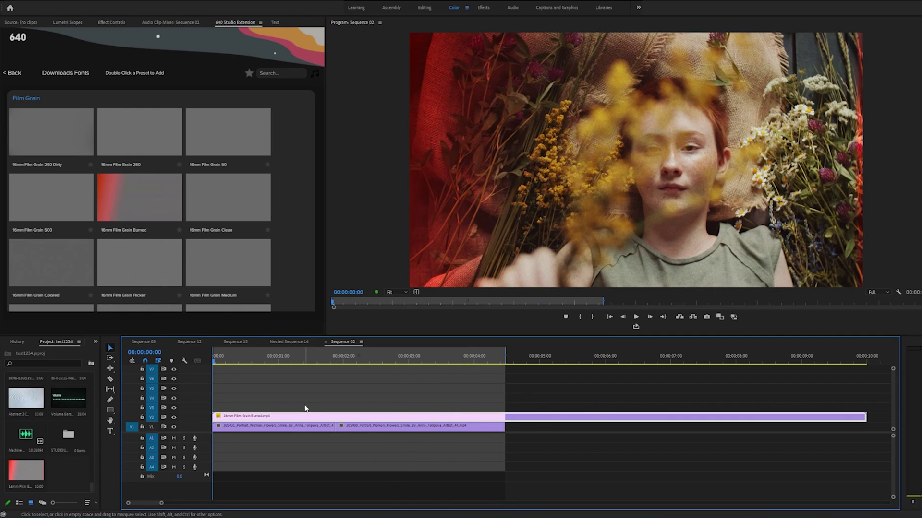
key(Delete)
Add the Film Slide 1 preset from Film Slide and preview it
scroll(44, 195, down, 10)
click(33, 184)
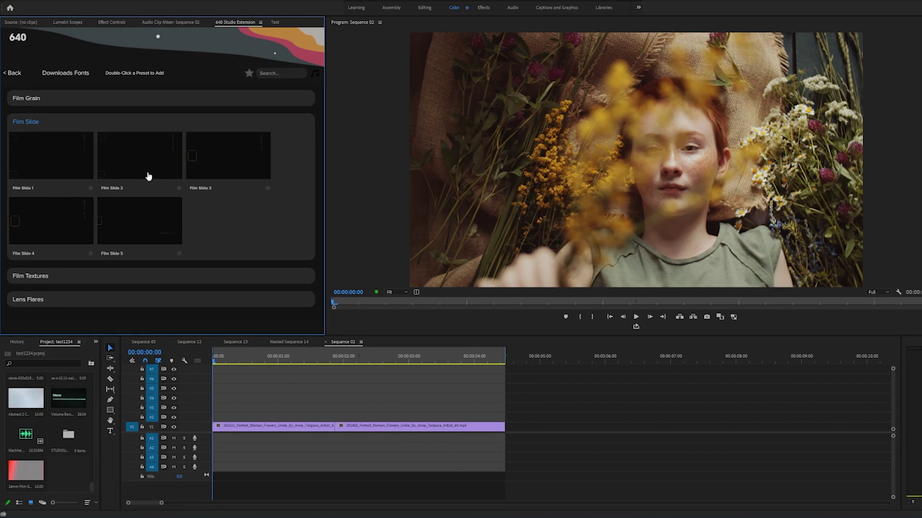
double_click(51, 166)
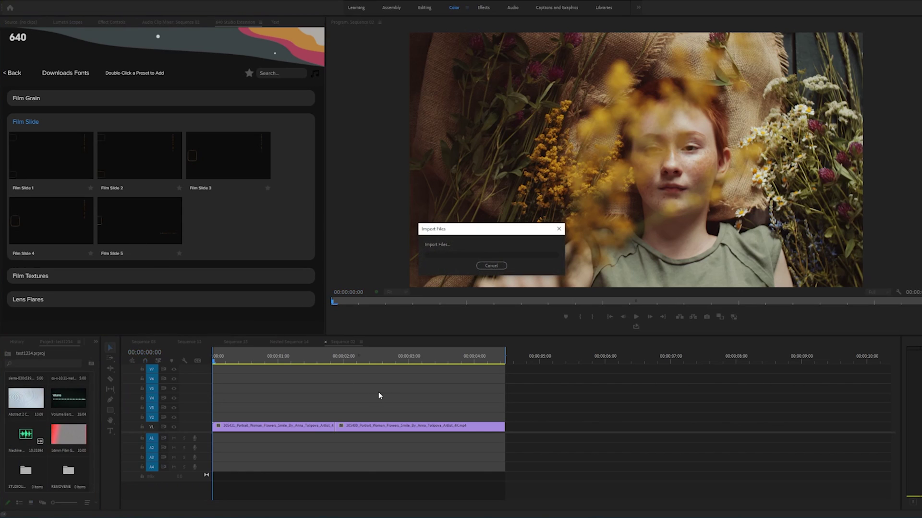
key(space)
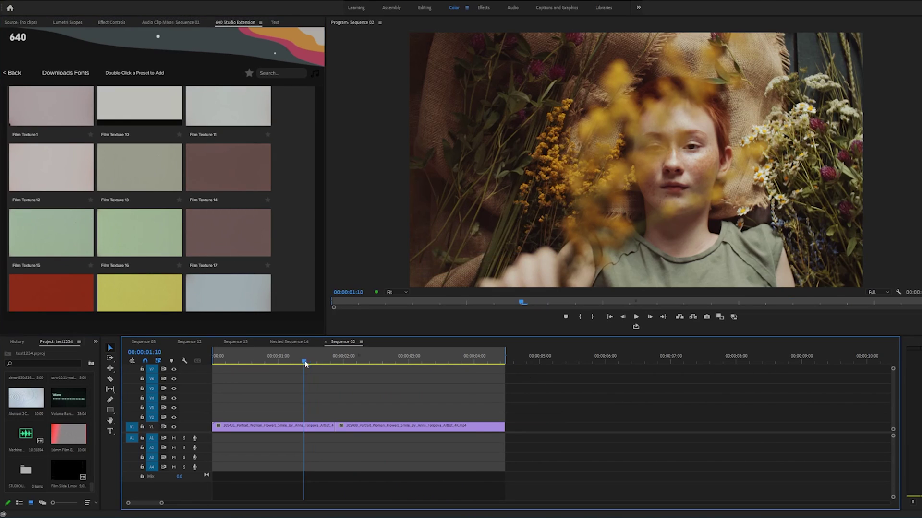
Add the Film Texture 17 overlay at the start and preview it
key(Home)
double_click(208, 235)
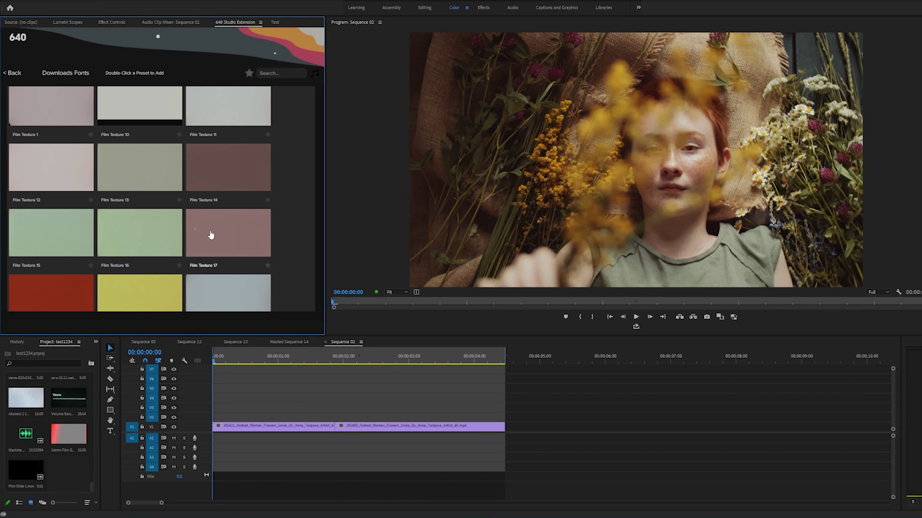
key(space)
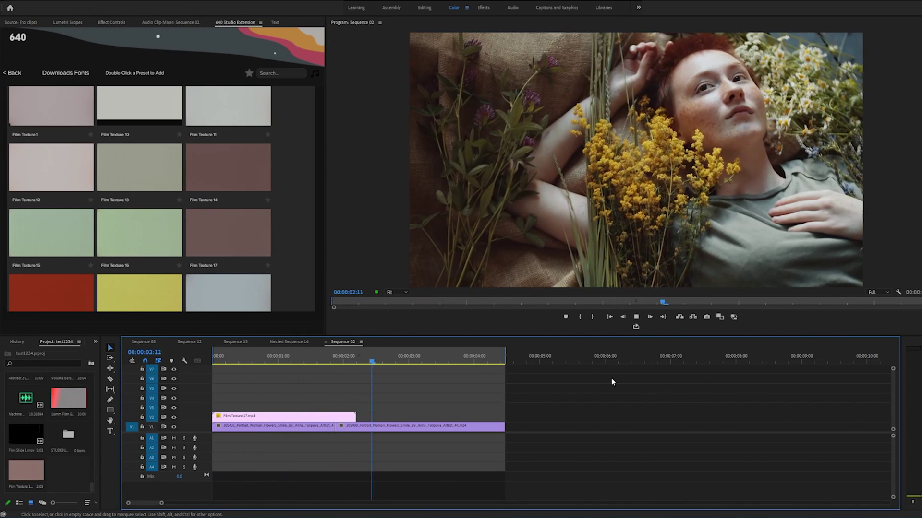
key(Home)
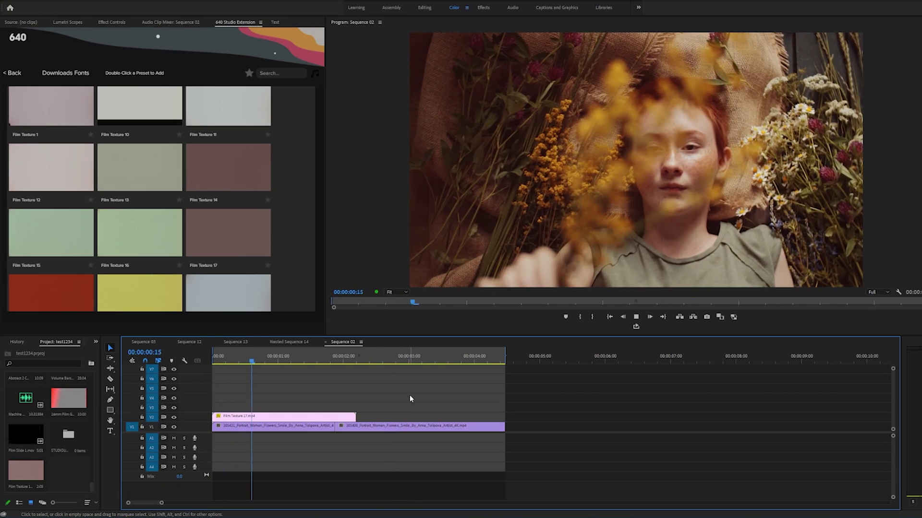
Undo the Film Texture 17 clip, then add and preview the anamorphic-sci-fi-lens-flare-16 preset
key(space)
key(ctrl+z)
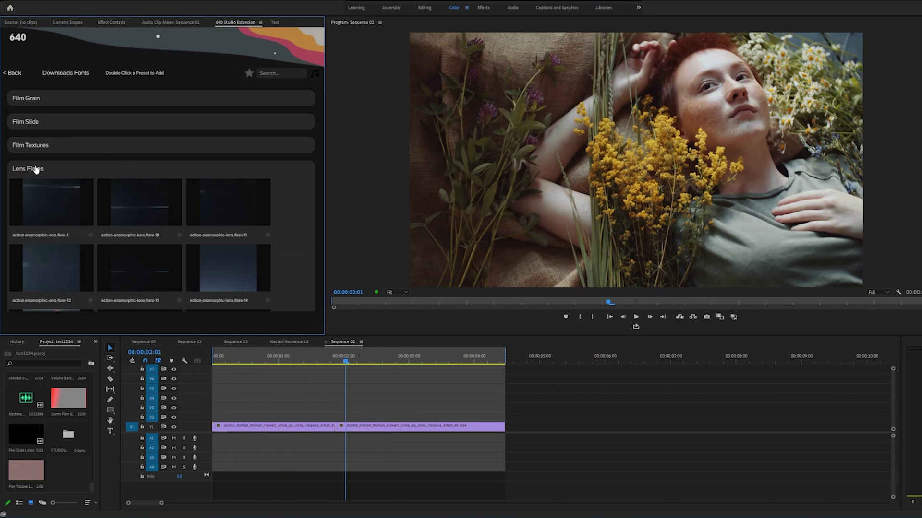
scroll(142, 189, down, 3)
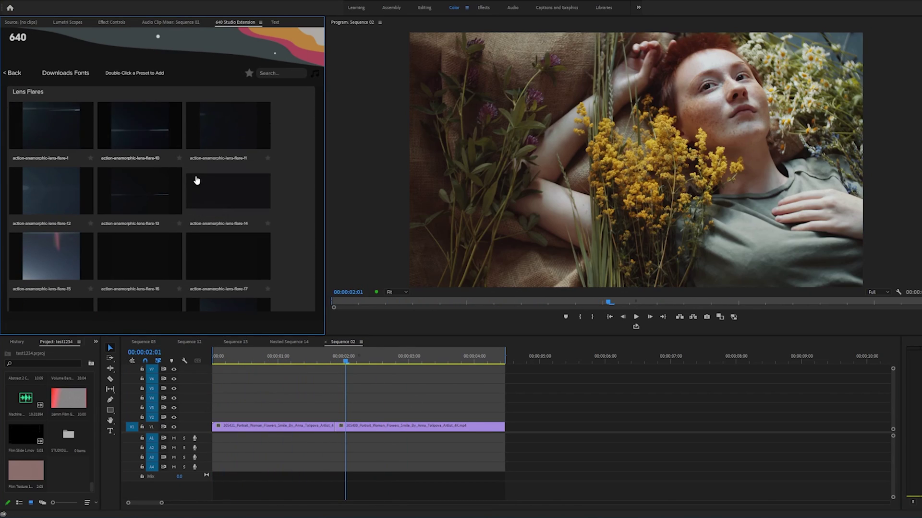
scroll(154, 206, down, 5)
key(Home)
double_click(148, 207)
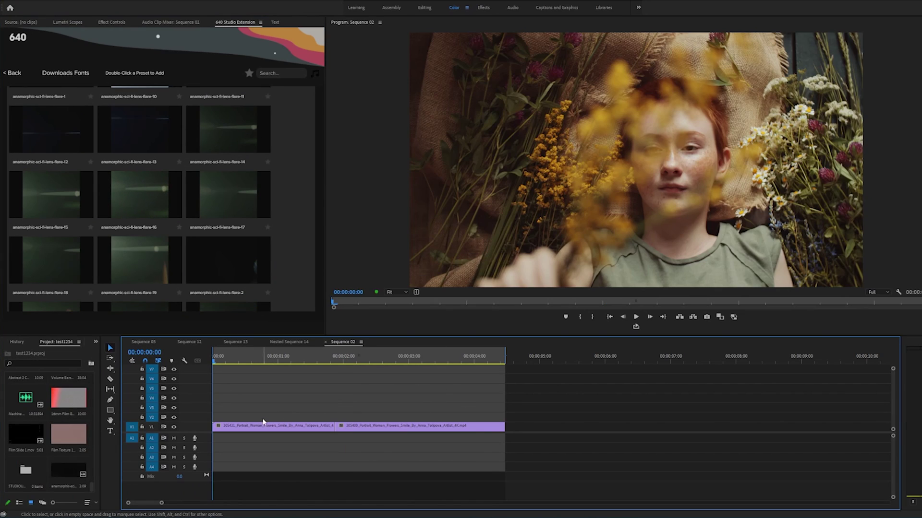
key(space)
Add the Film Matte Single overlay from Motion Film Mattes
scroll(223, 214, down, 10)
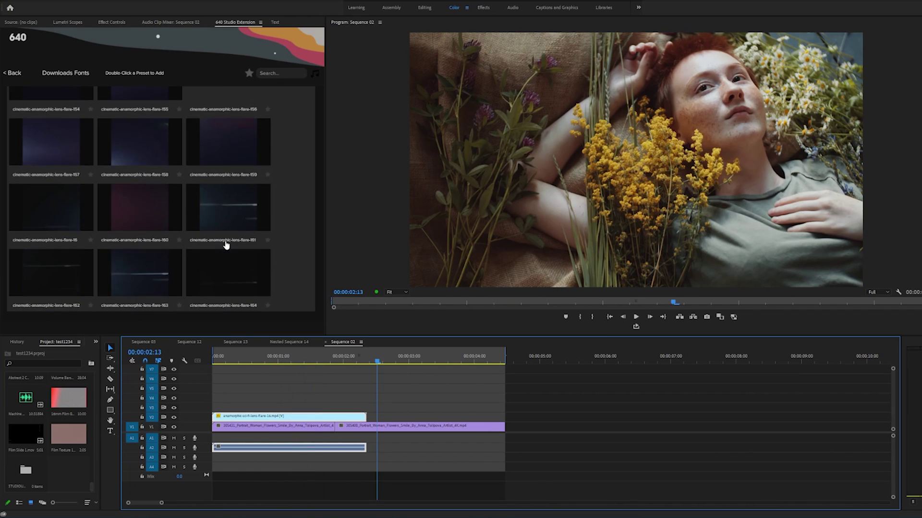
scroll(230, 250, down, 5)
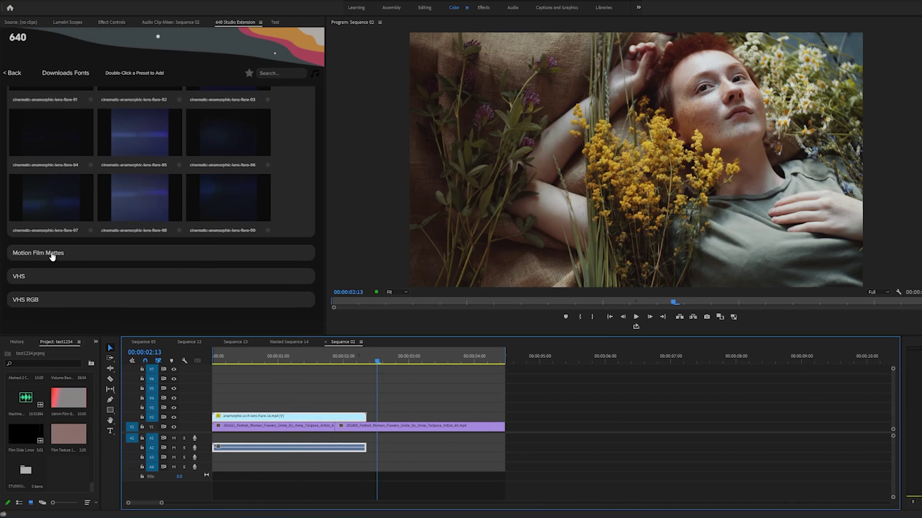
click(51, 255)
scroll(252, 252, down, 3)
double_click(228, 175)
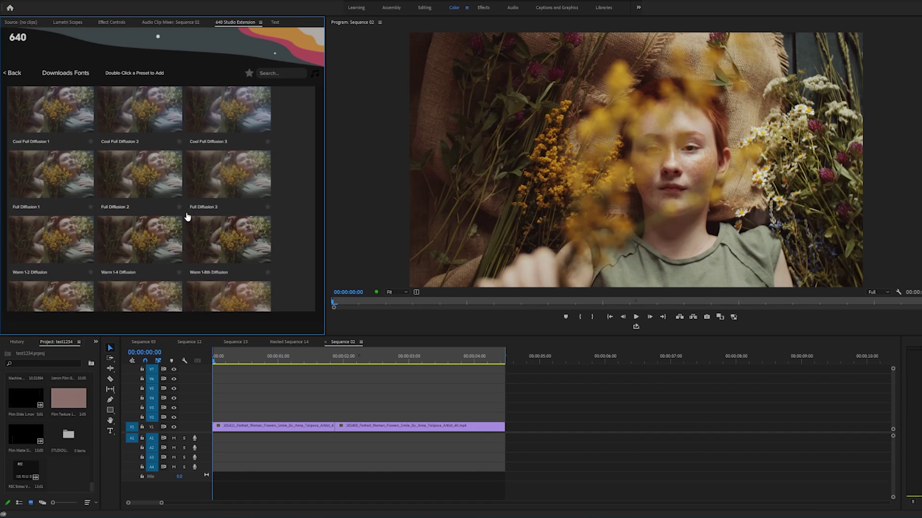
Copy the first clip onto V2, apply Cool Full Diffusion 3 and preview it
scroll(189, 219, up, 3)
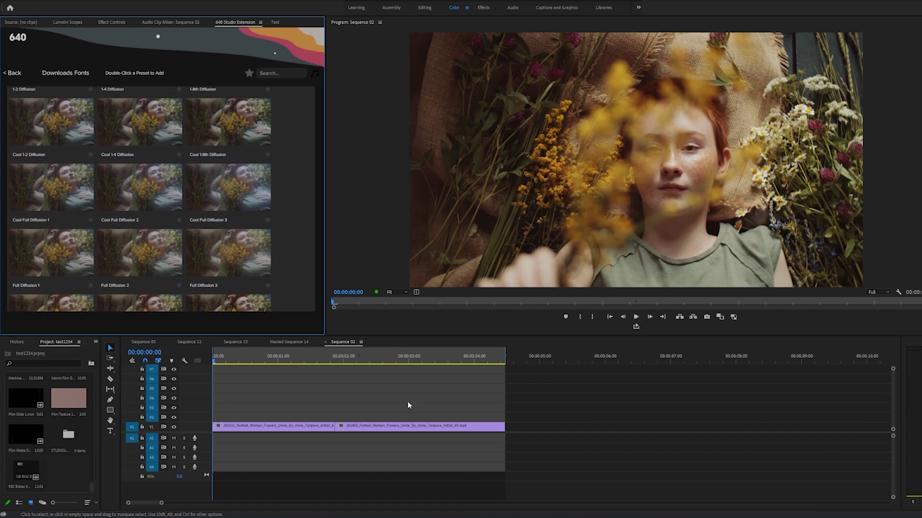
click(379, 395)
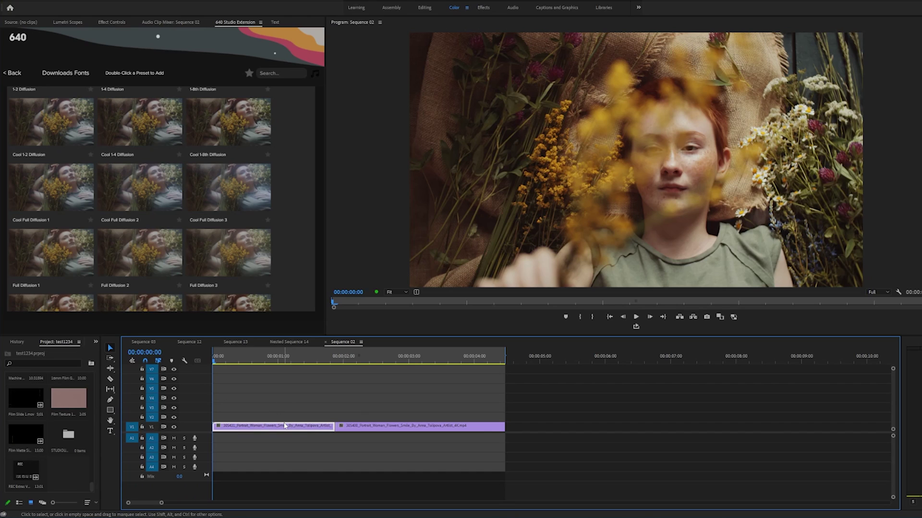
drag(285, 425, 305, 412)
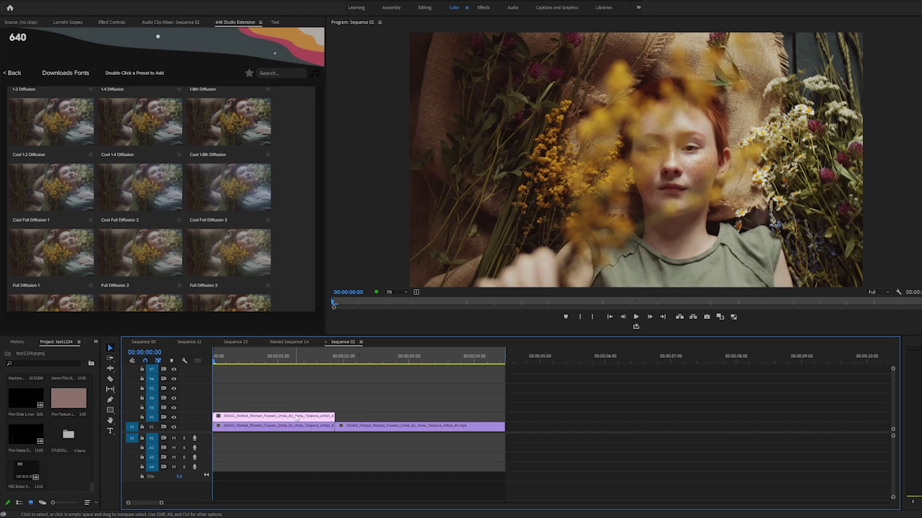
double_click(229, 240)
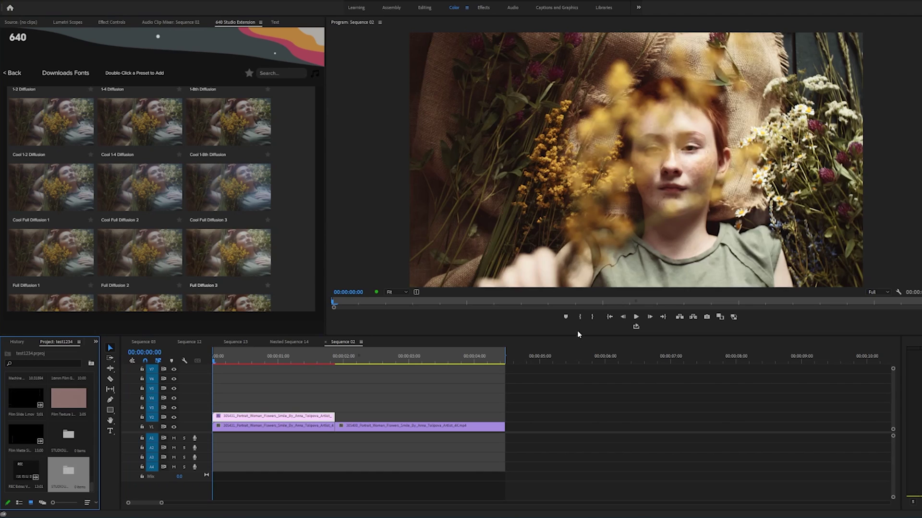
key(space)
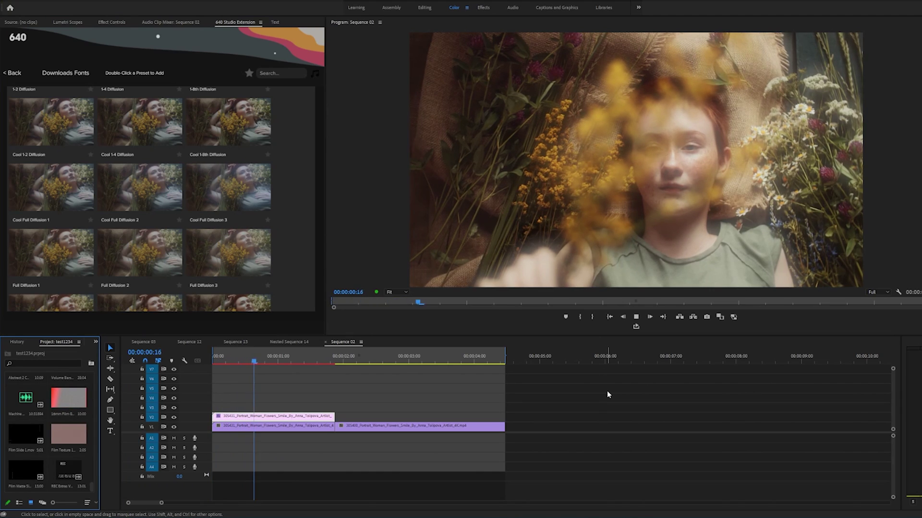
key(space)
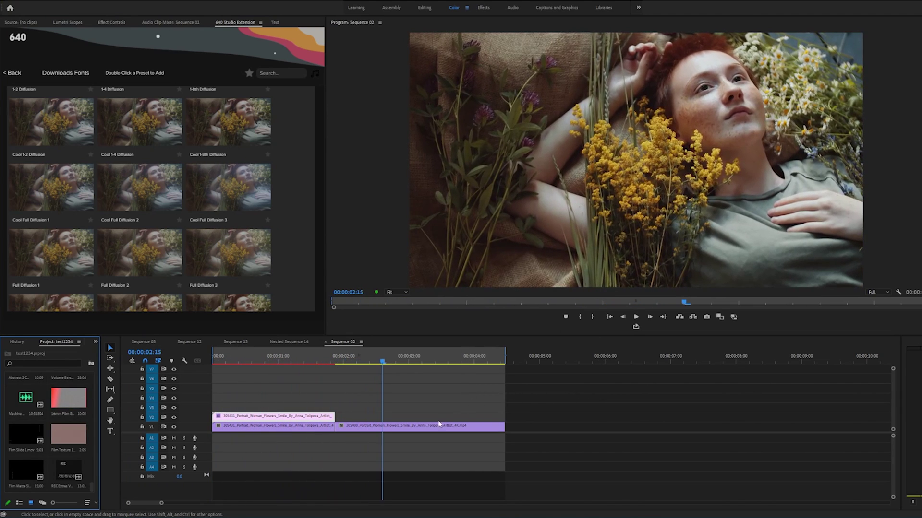
click(429, 427)
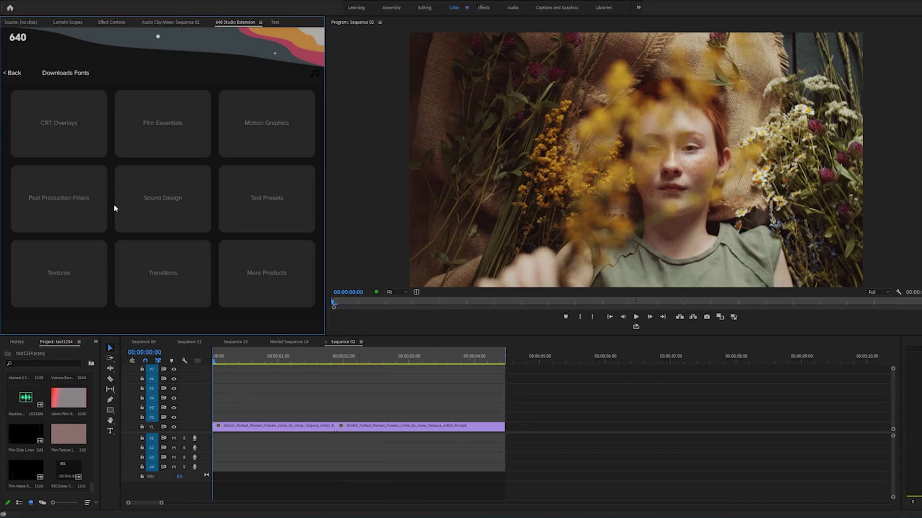
Add the PREMIUM MOTION title preset from the 640 Text Presets onto the sequence and preview it
click(261, 202)
scroll(187, 204, down, 5)
scroll(187, 205, down, 12)
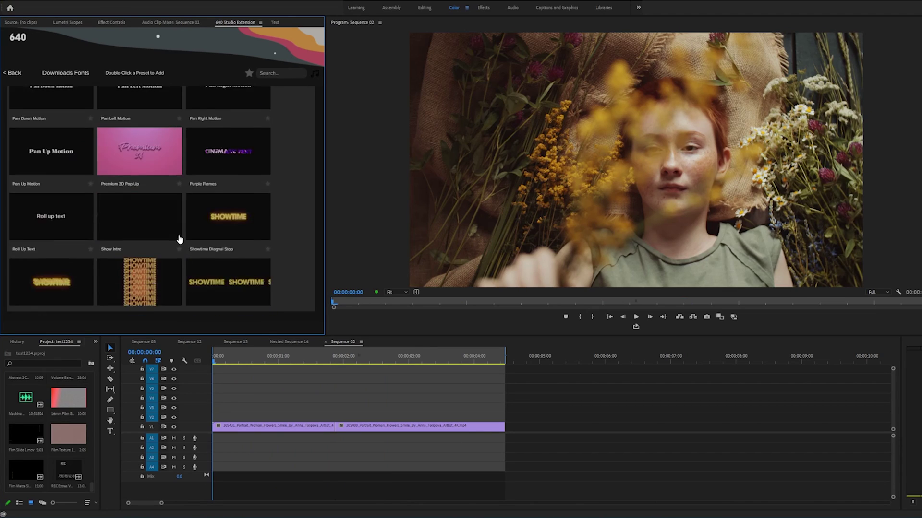
scroll(173, 238, up, 10)
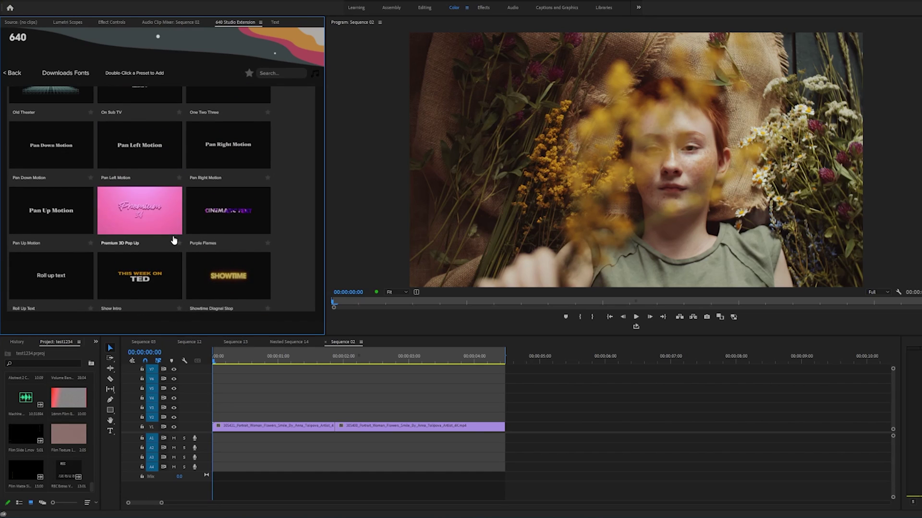
scroll(165, 238, up, 5)
double_click(48, 254)
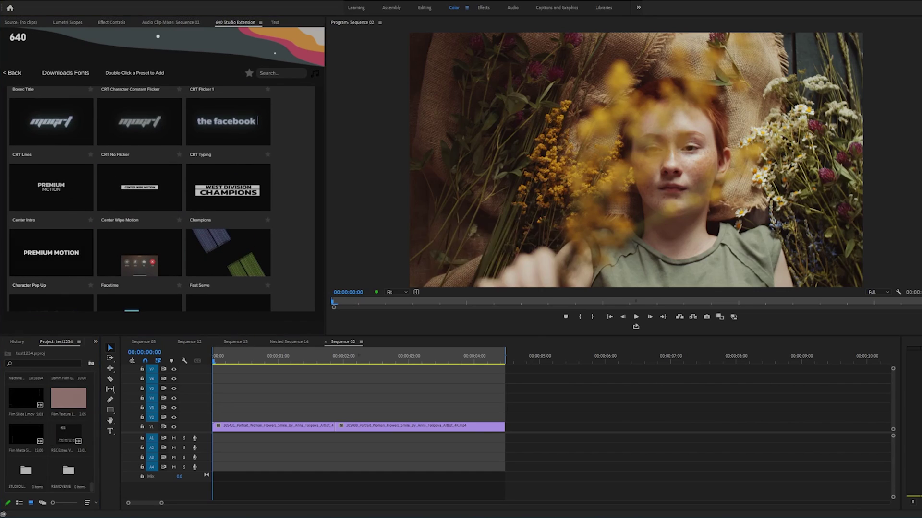
click(461, 378)
key(space)
key(t)
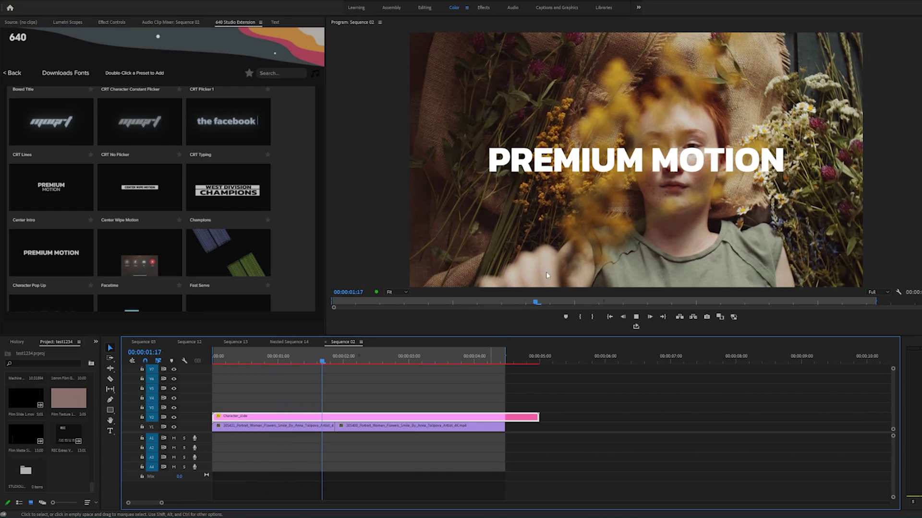
Undo the trial Premium Motion title clips and play back the Weekday_Intro_Style_4 title on V2
click(643, 175)
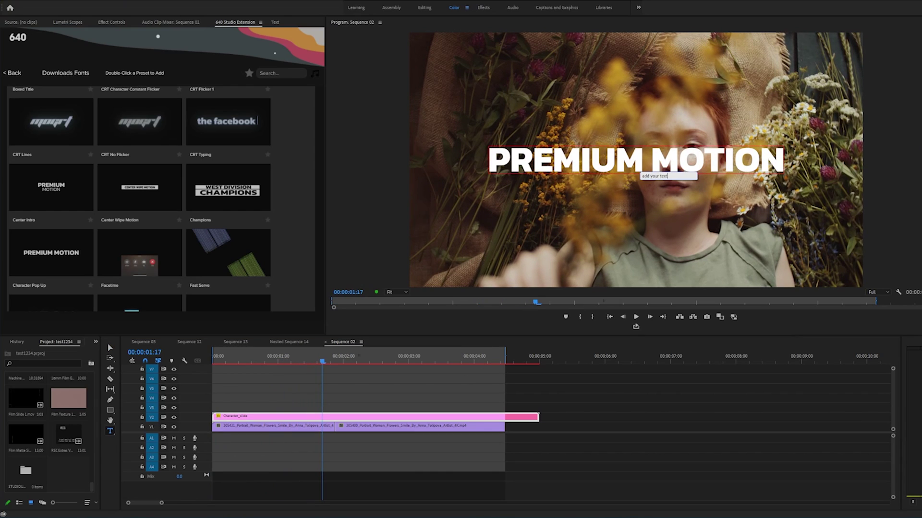
click(571, 437)
key(ctrl+z)
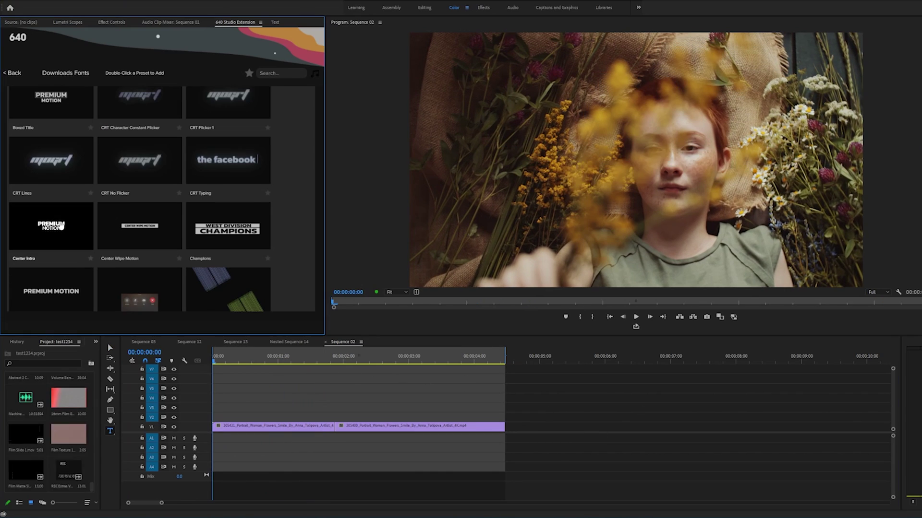
key(ctrl+z)
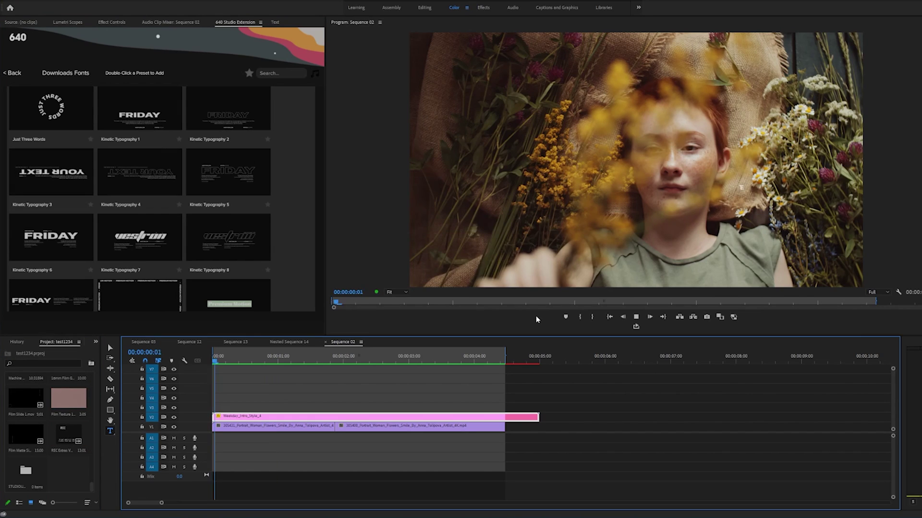
key(space)
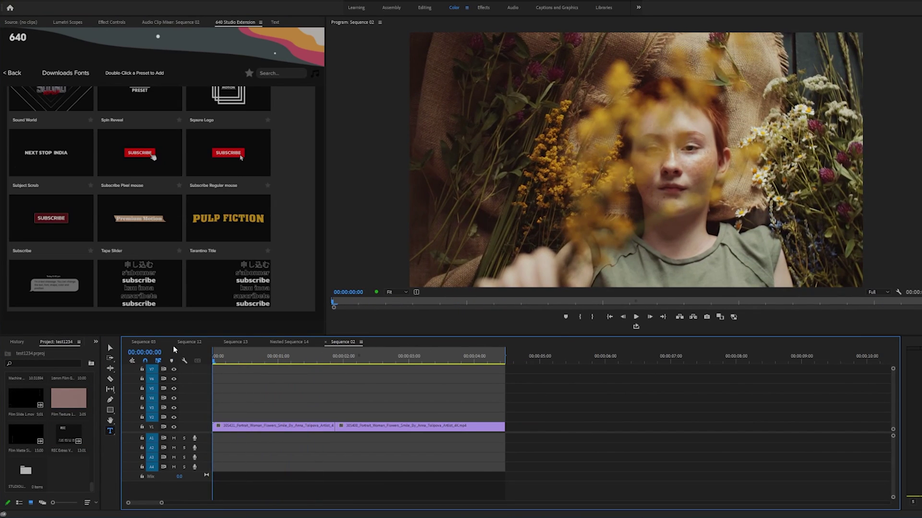
Add the Subscribe Pixel mouse preset and preview it from the sequence start
double_click(139, 153)
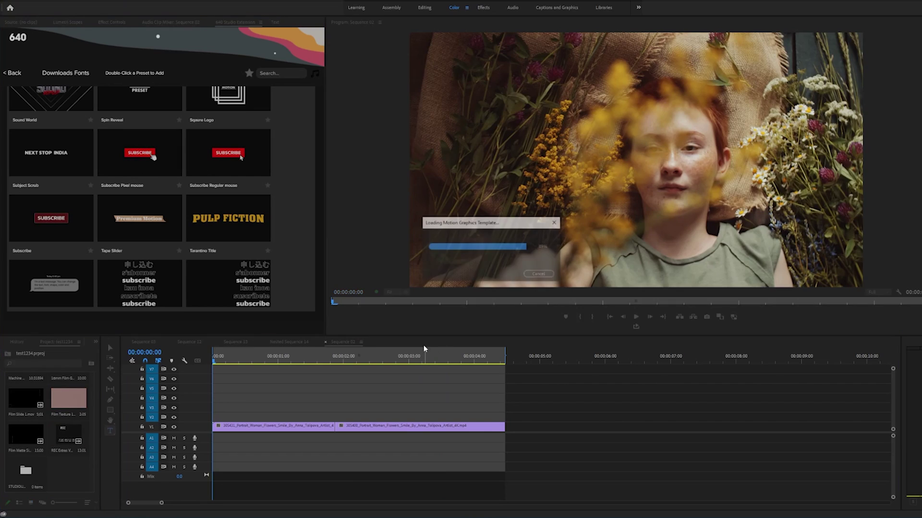
key(space)
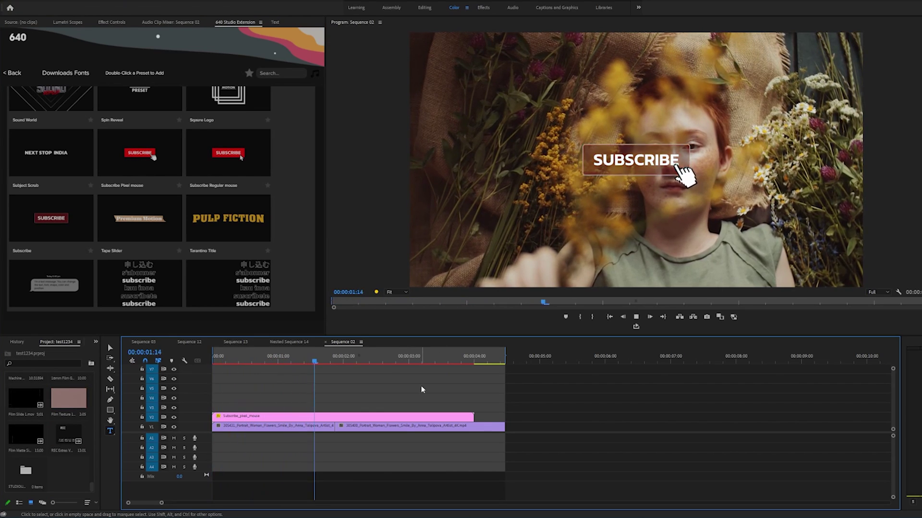
key(j)
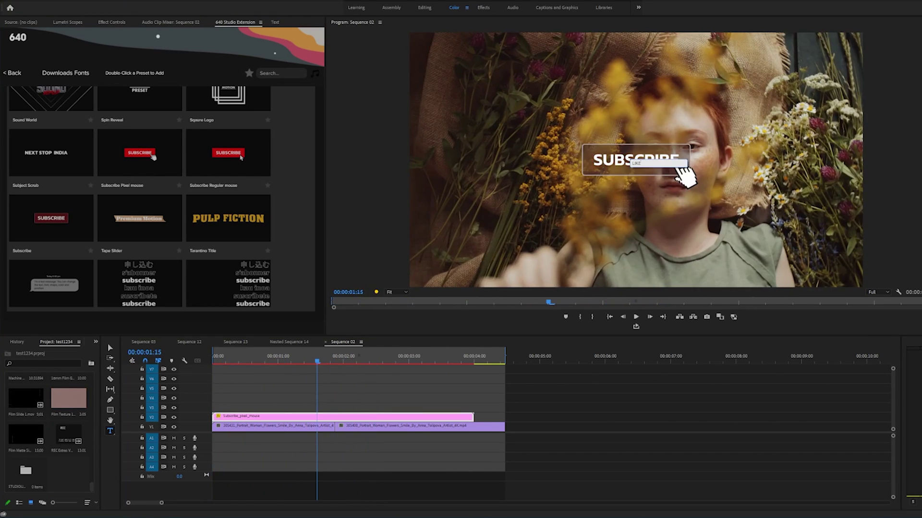
click(480, 375)
key(Home)
key(space)
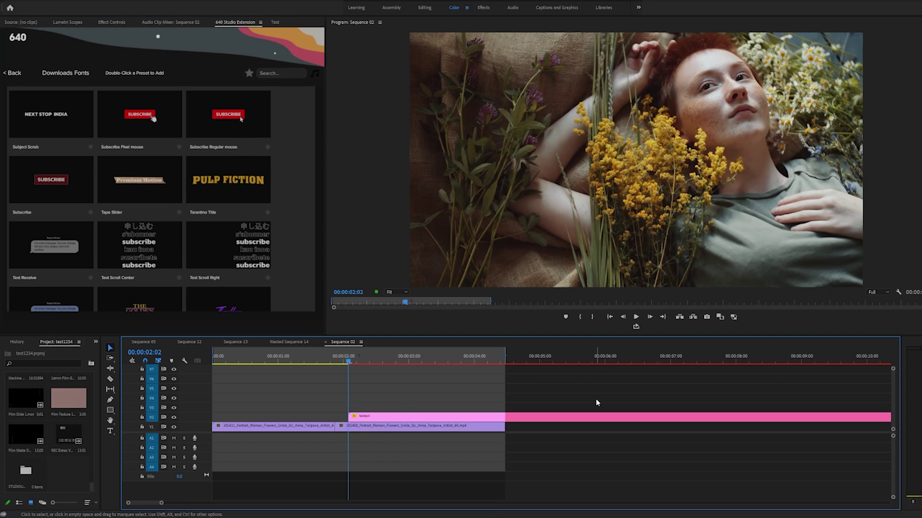
Preview the text message, Show Intro and CRT Typing 'the facebook' title presets in turn
key(space)
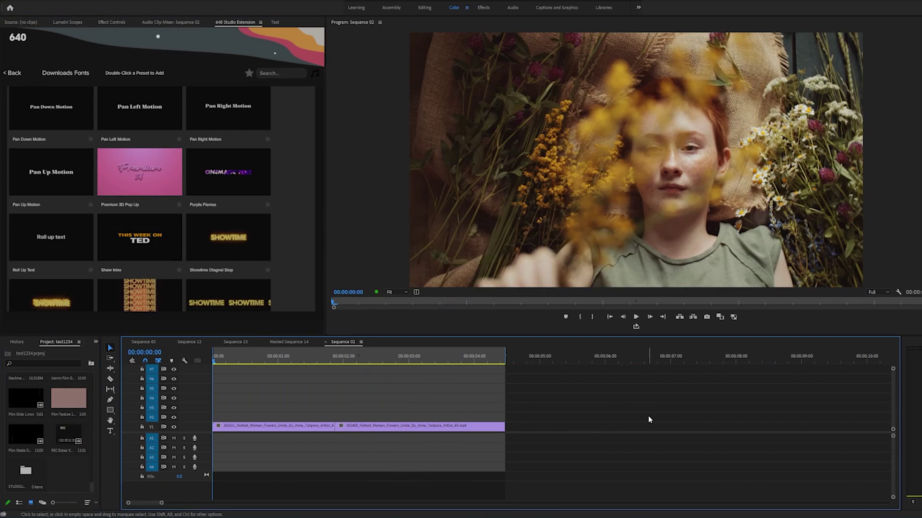
key(space)
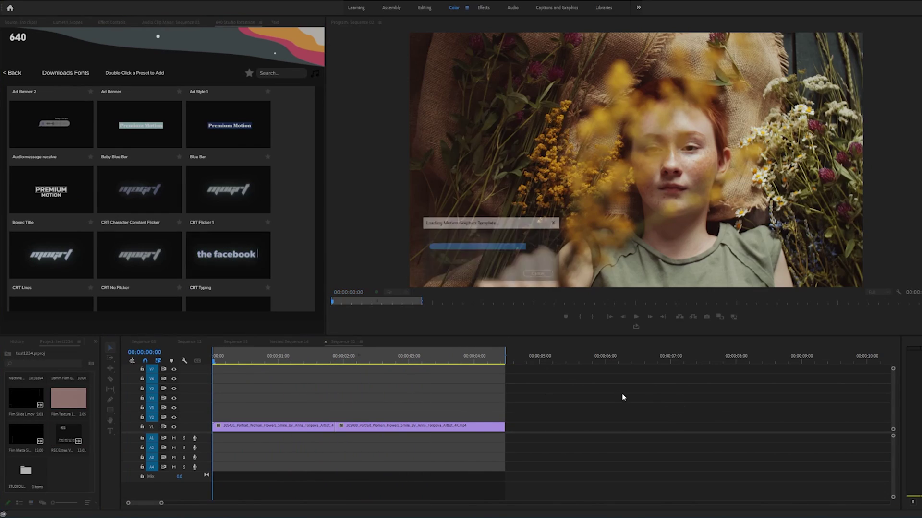
key(space)
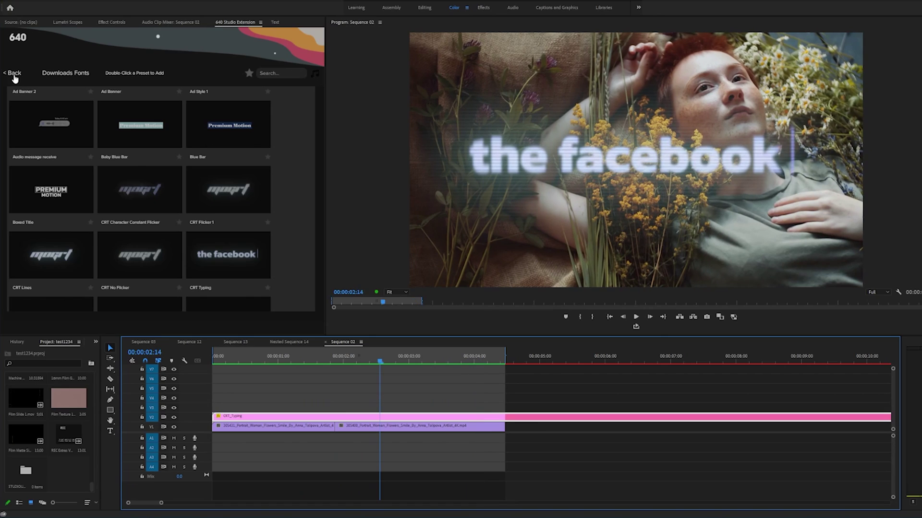
Return the 640 Studio panel to its product categories page
click(15, 76)
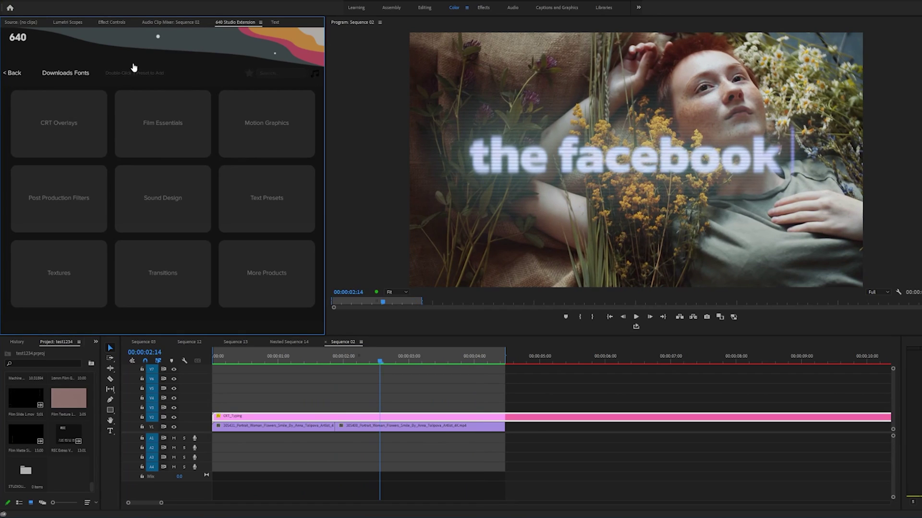